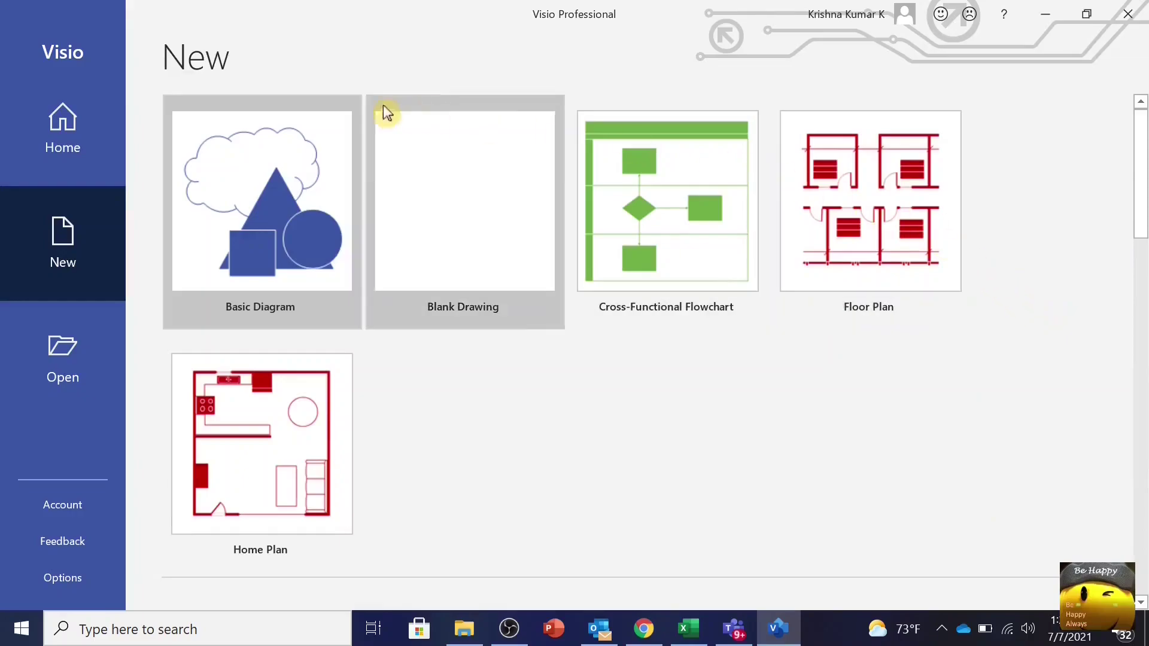
Look through the featured and Office templates offered for a new drawing
scroll(704, 369, down, 3)
scroll(704, 368, down, 2)
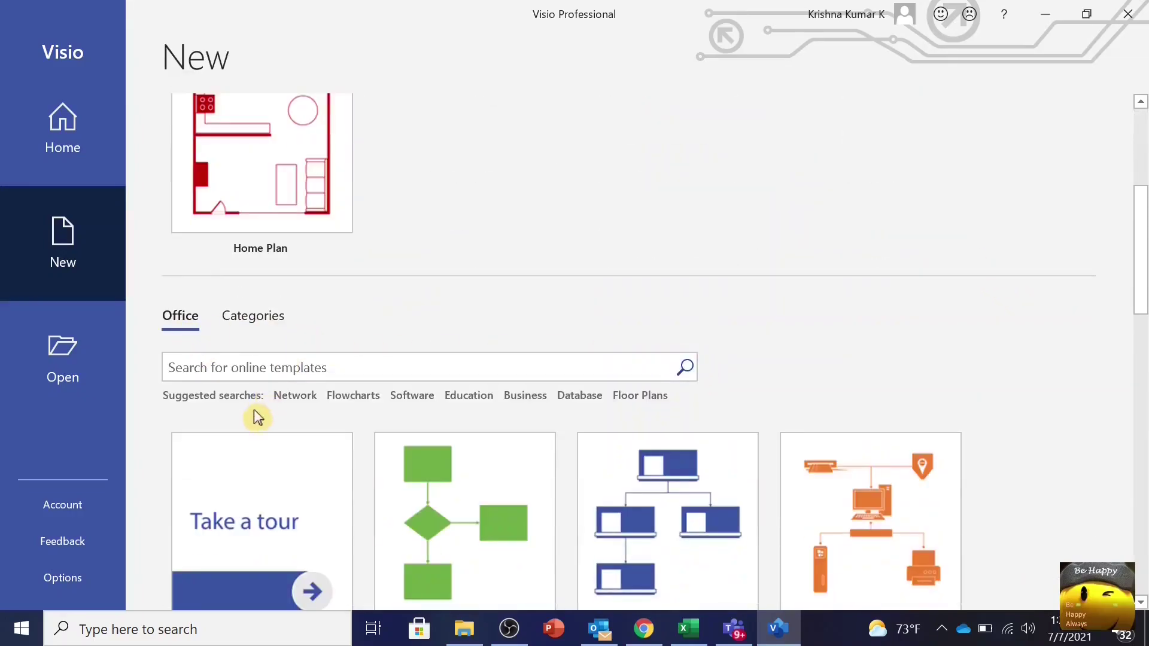
scroll(777, 352, down, 3)
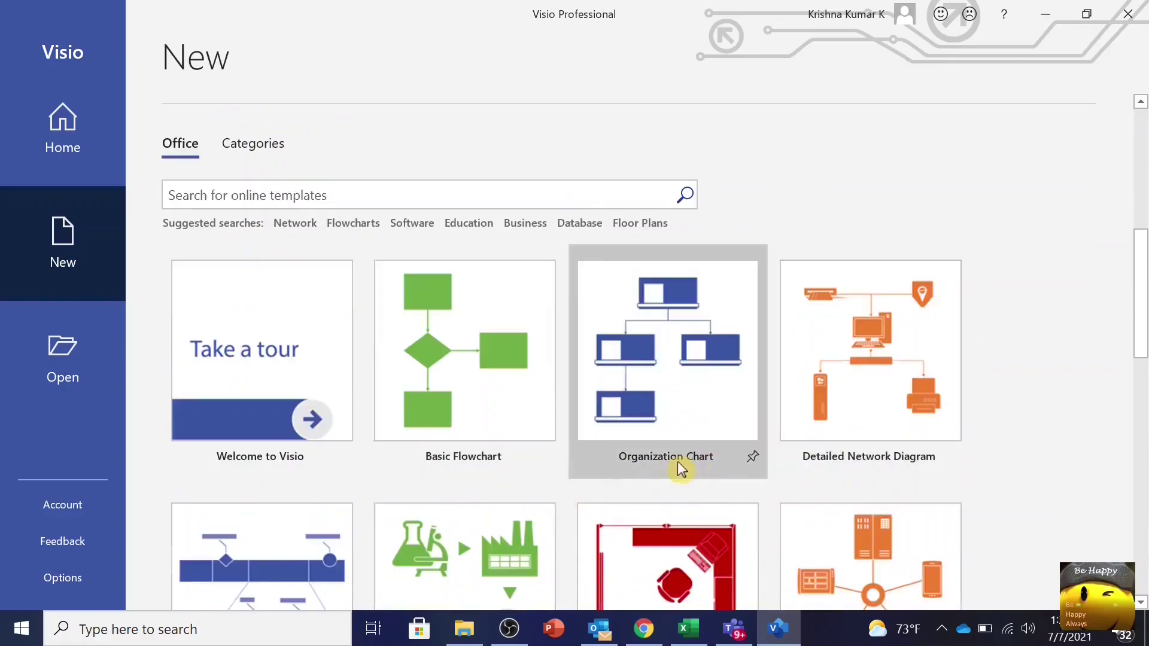
scroll(1024, 444, down, 2)
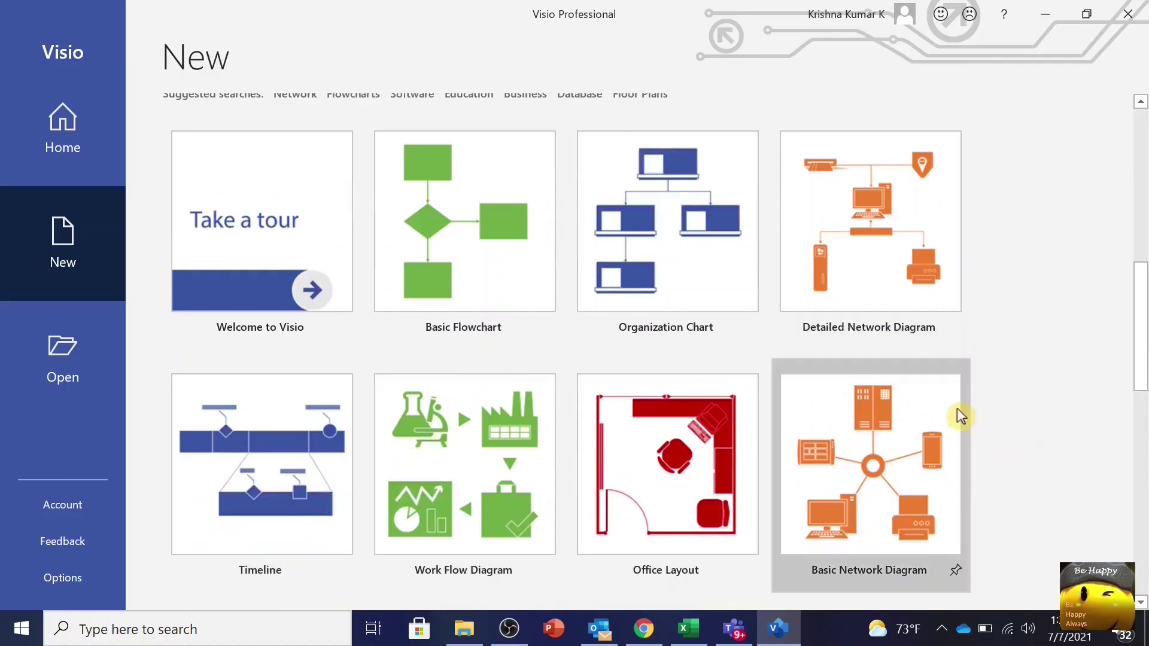
scroll(1048, 487, down, 2)
scroll(1049, 488, down, 10)
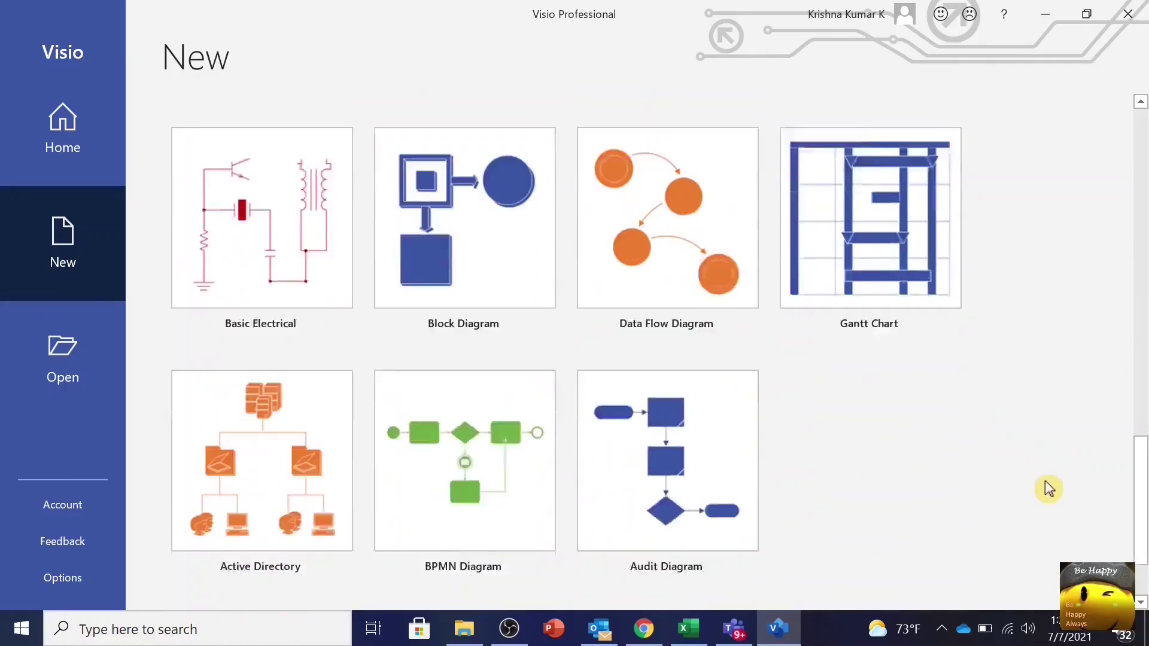
scroll(1049, 488, up, 6)
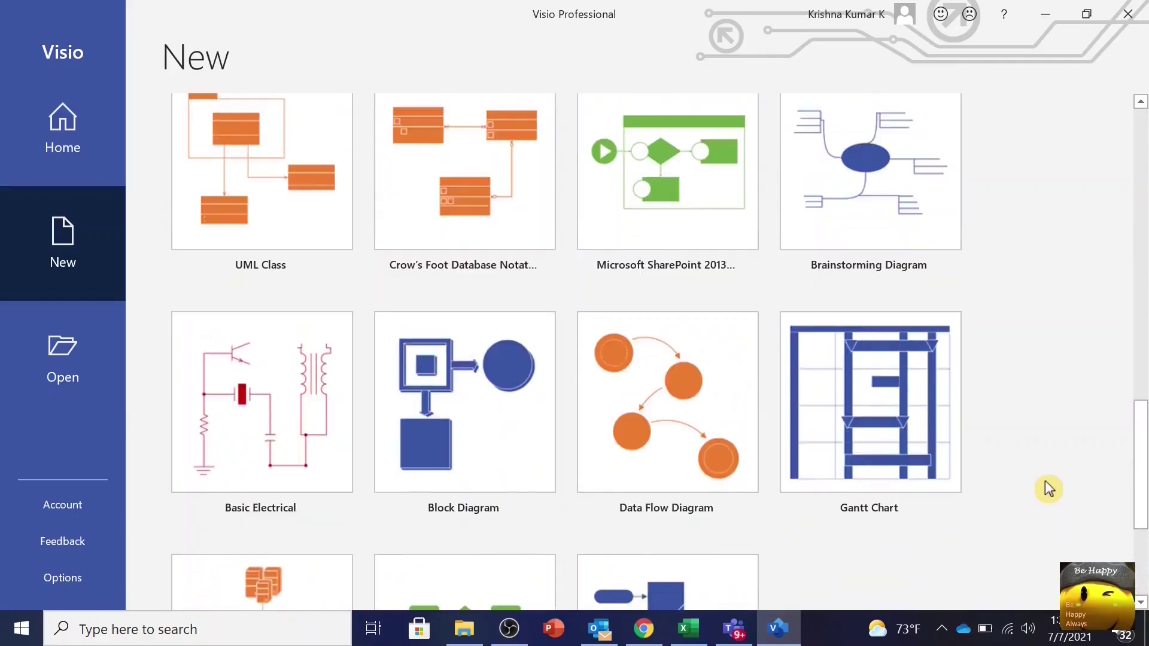
scroll(1048, 488, up, 12)
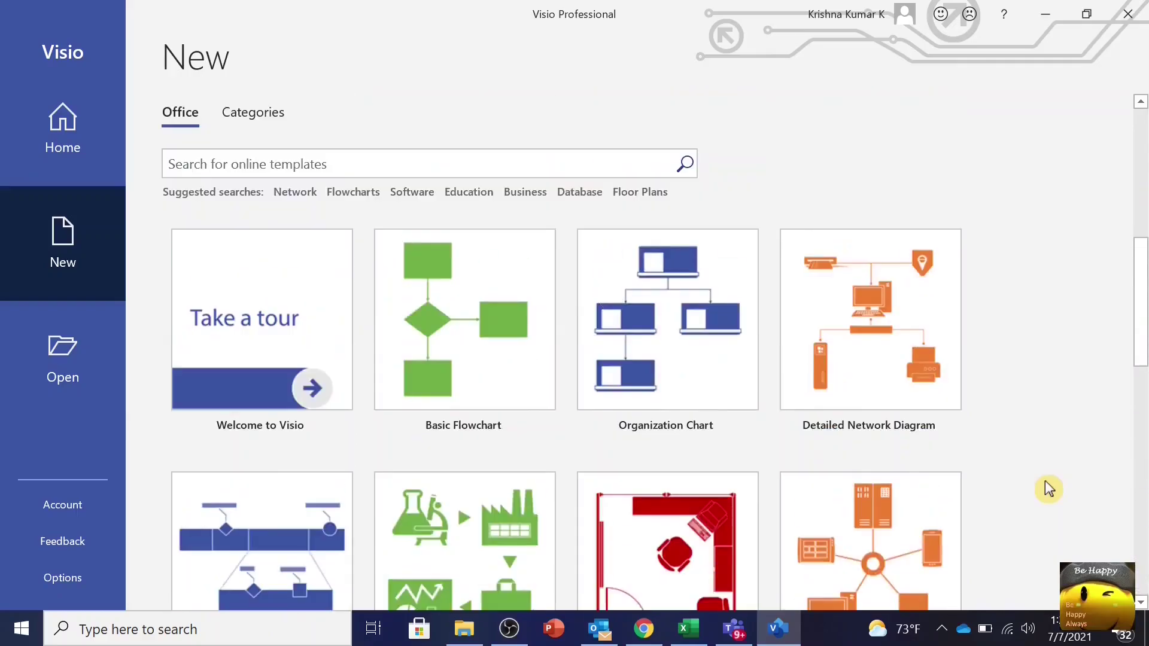
scroll(1048, 488, up, 4)
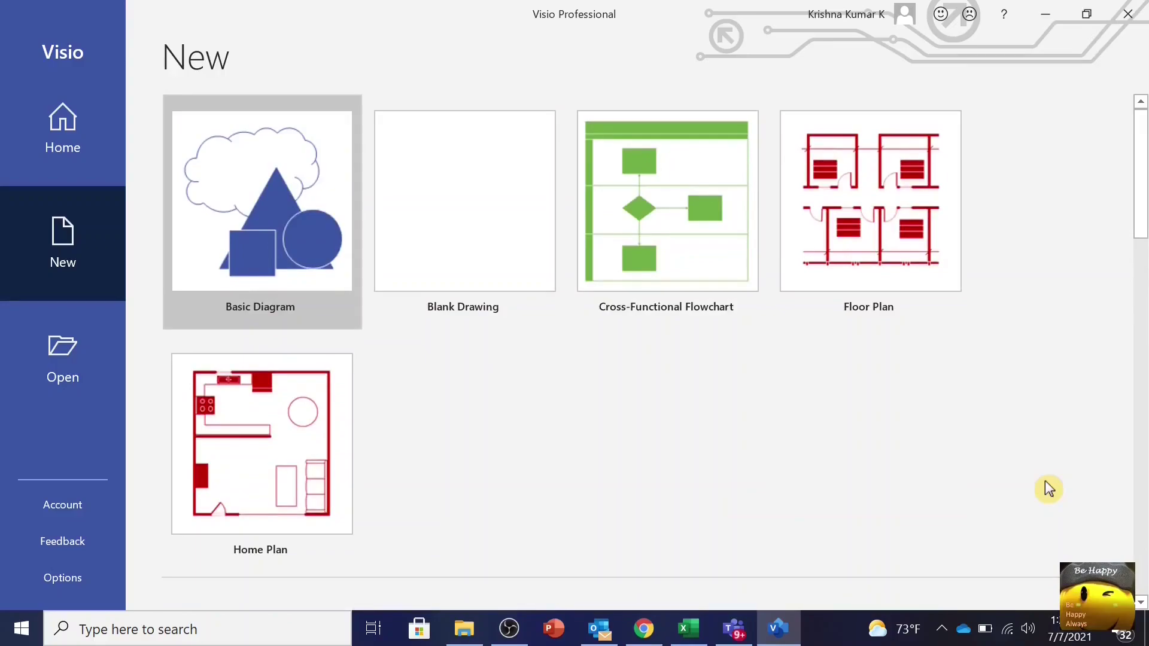
Create a new drawing from the Cross-Functional Flowchart template
scroll(975, 445, down, 1)
scroll(975, 445, up, 1)
scroll(981, 444, down, 2)
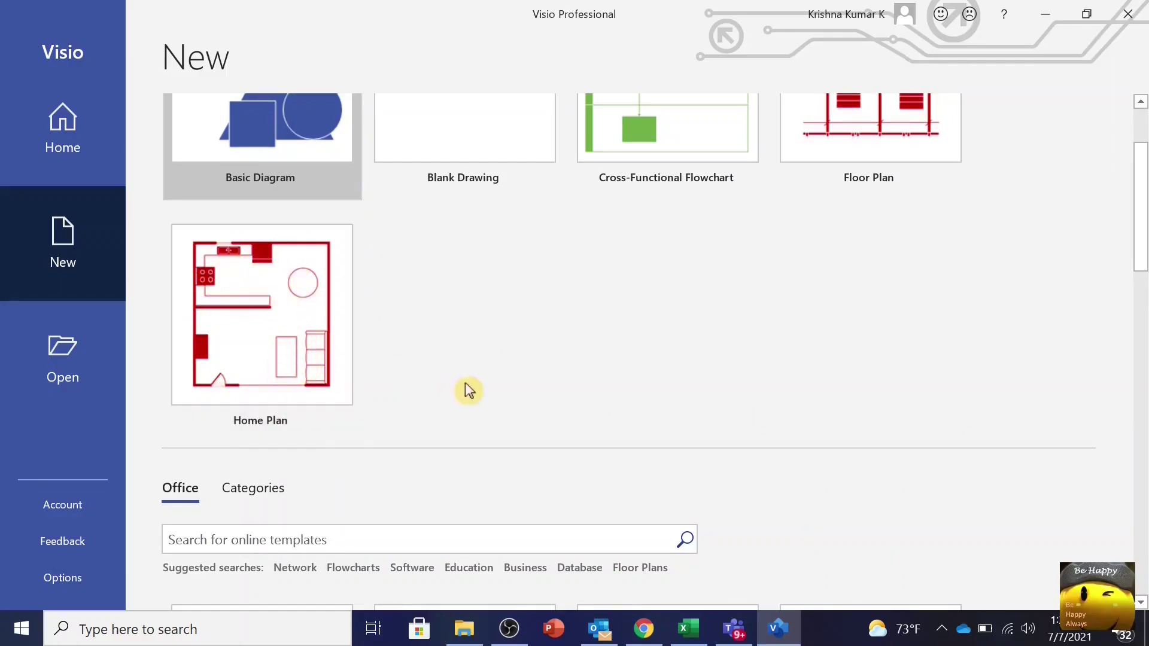
scroll(467, 389, up, 2)
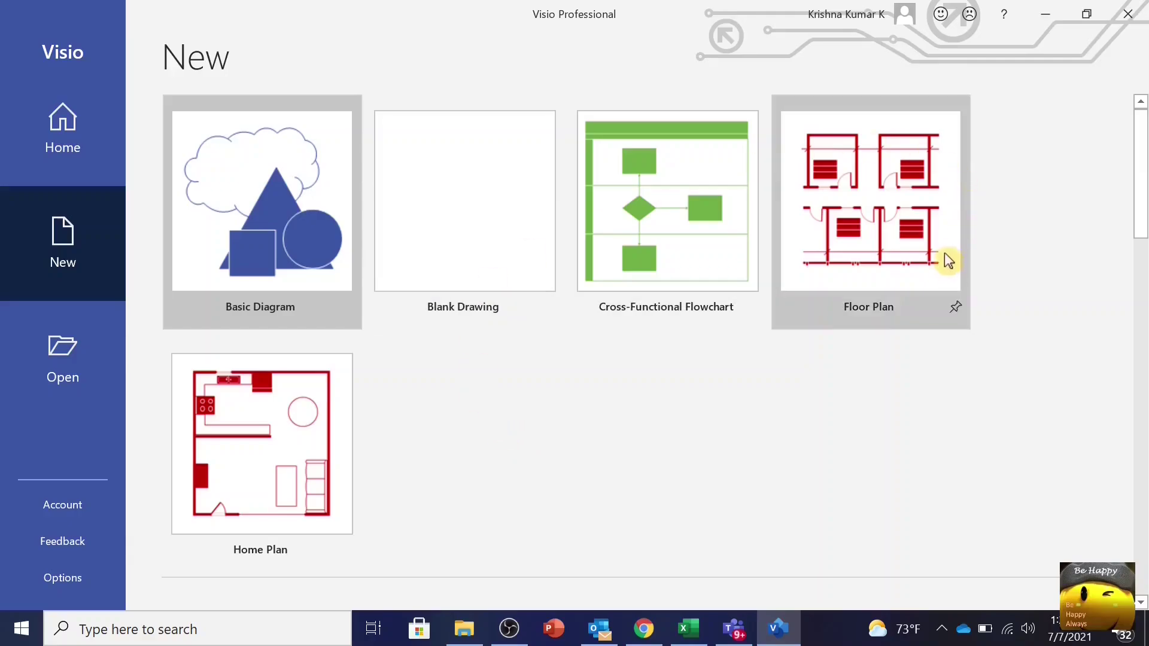
scroll(838, 437, down, 2)
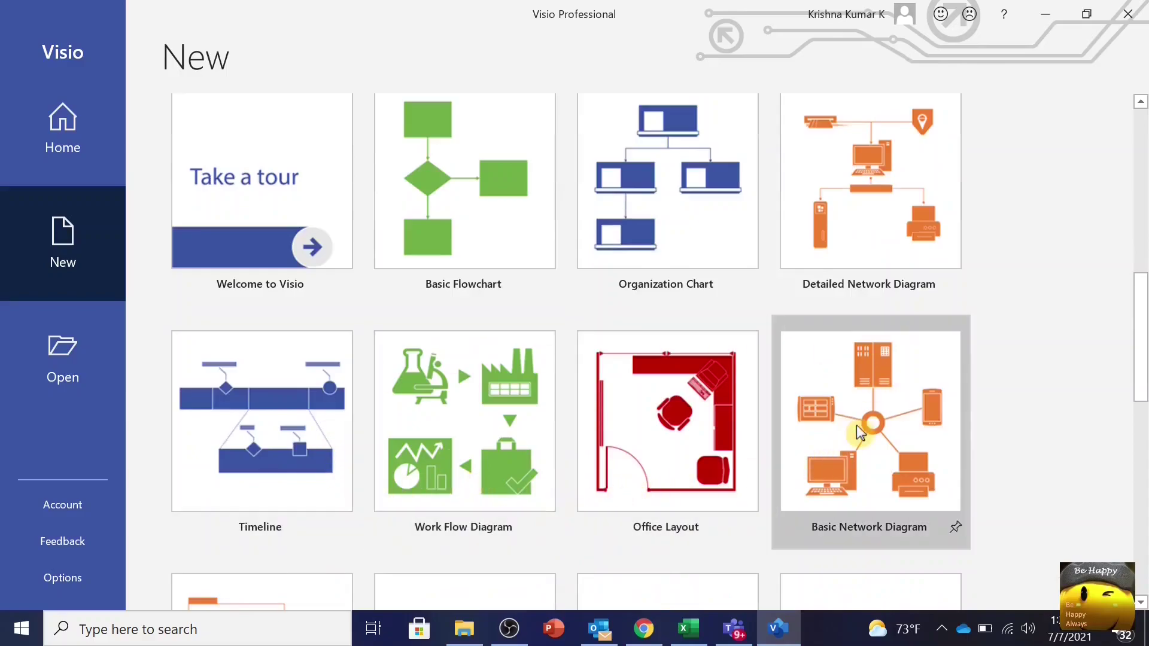
scroll(856, 425, up, 10)
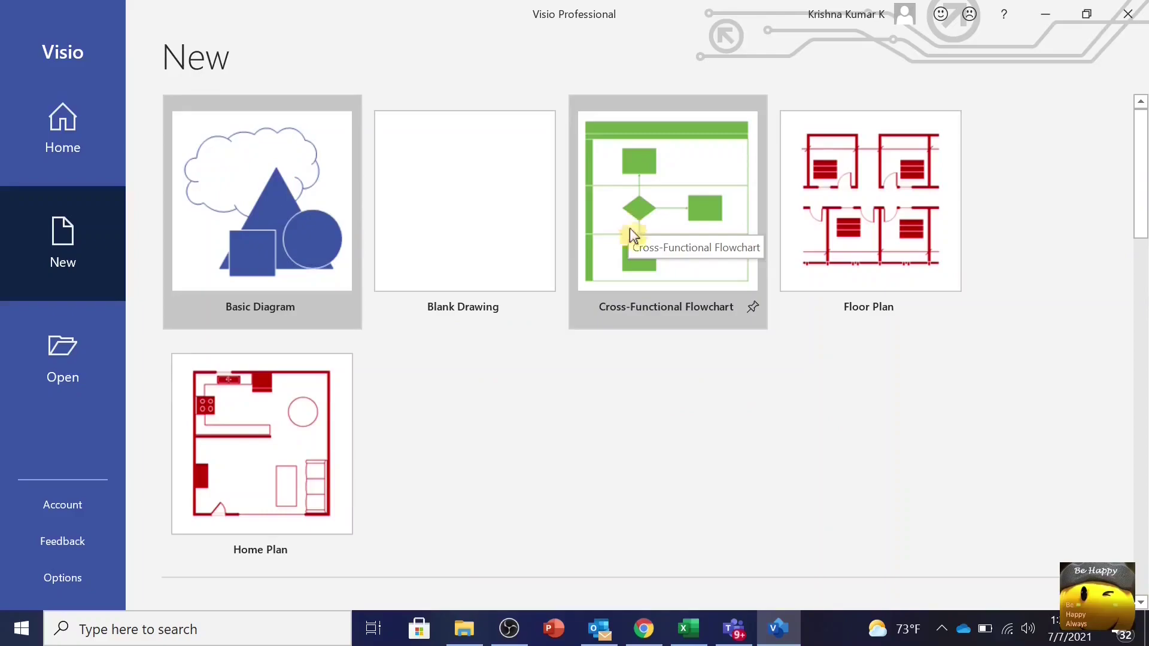
click(659, 239)
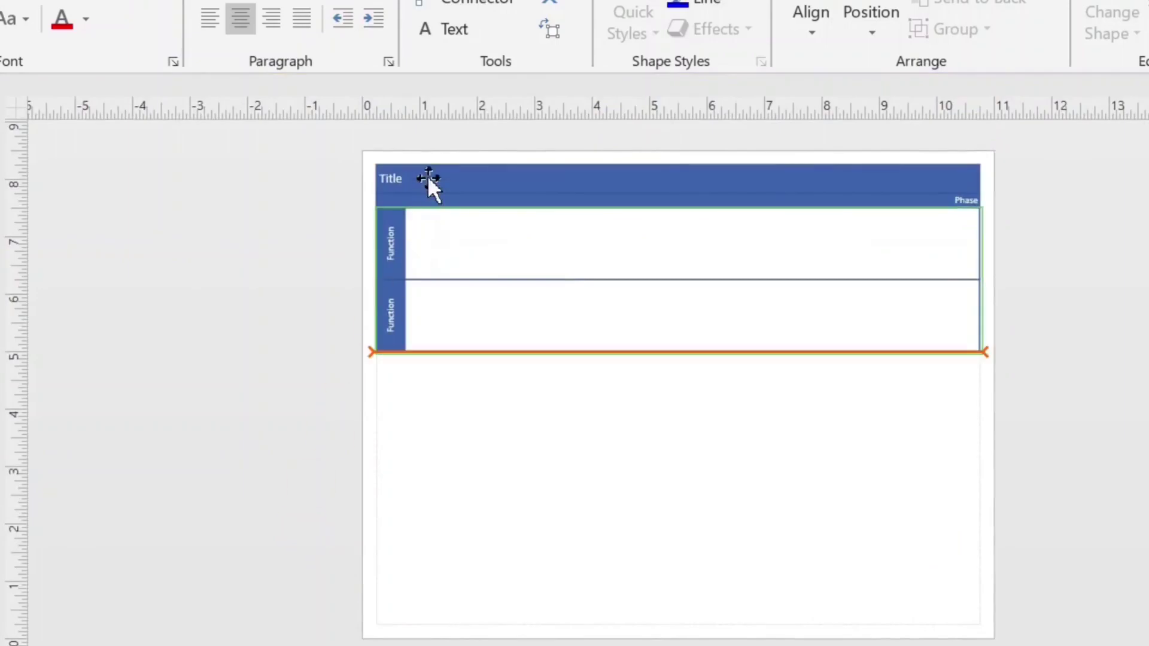
click(288, 331)
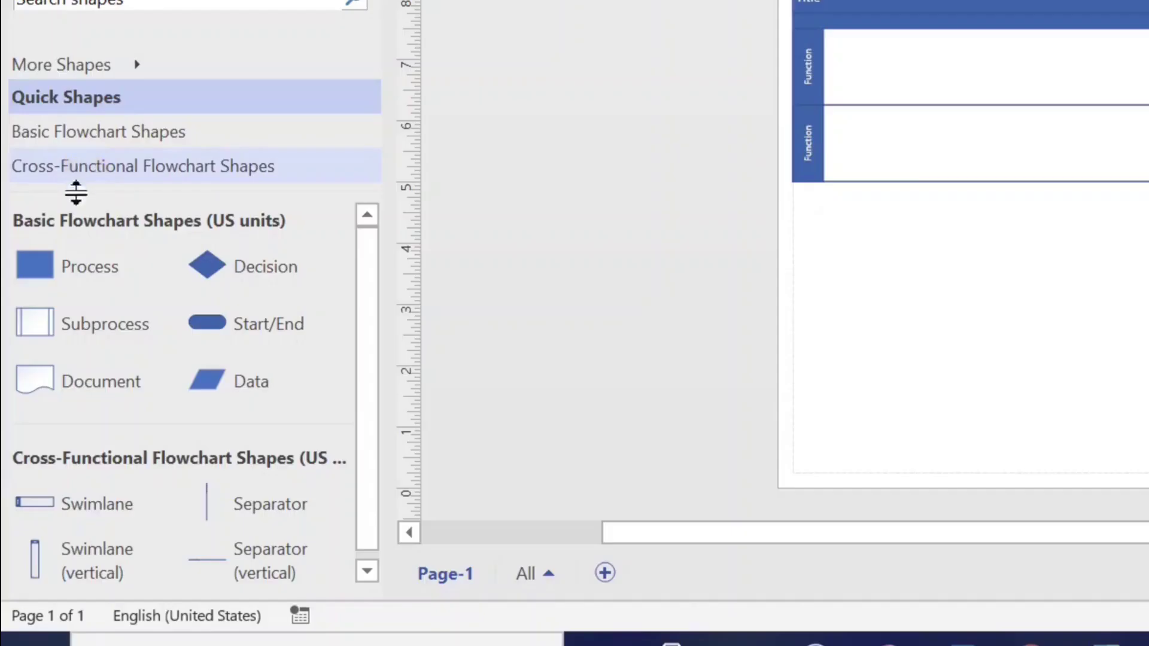
Add the Active Directory Objects stencil from the Network shape category
click(79, 215)
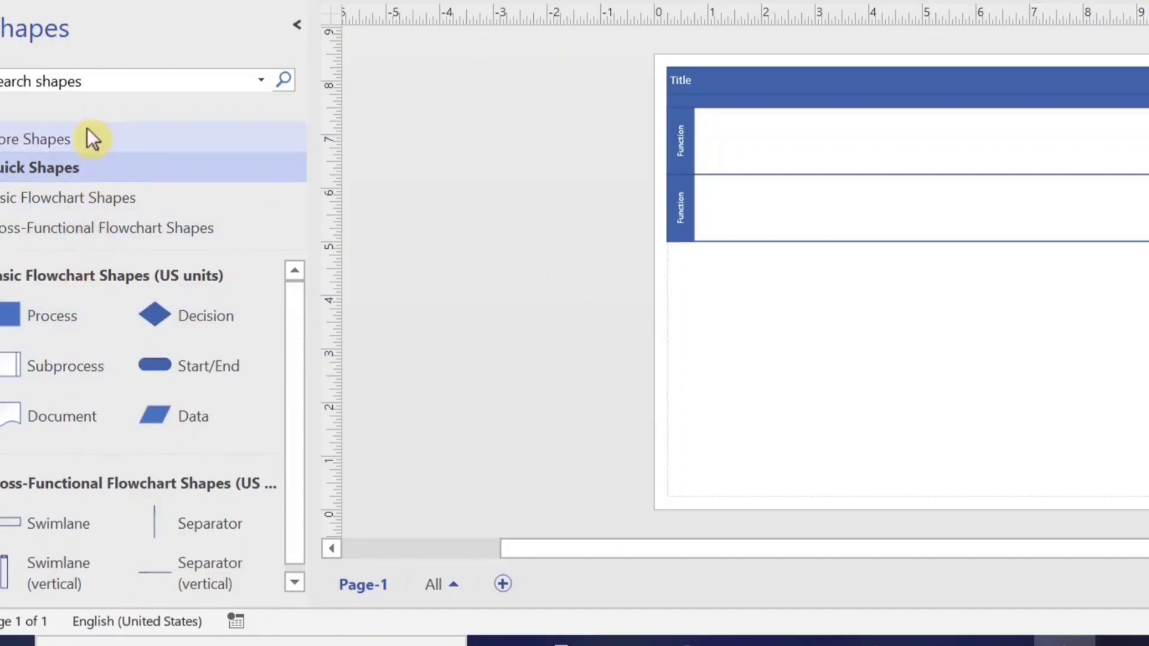
click(71, 138)
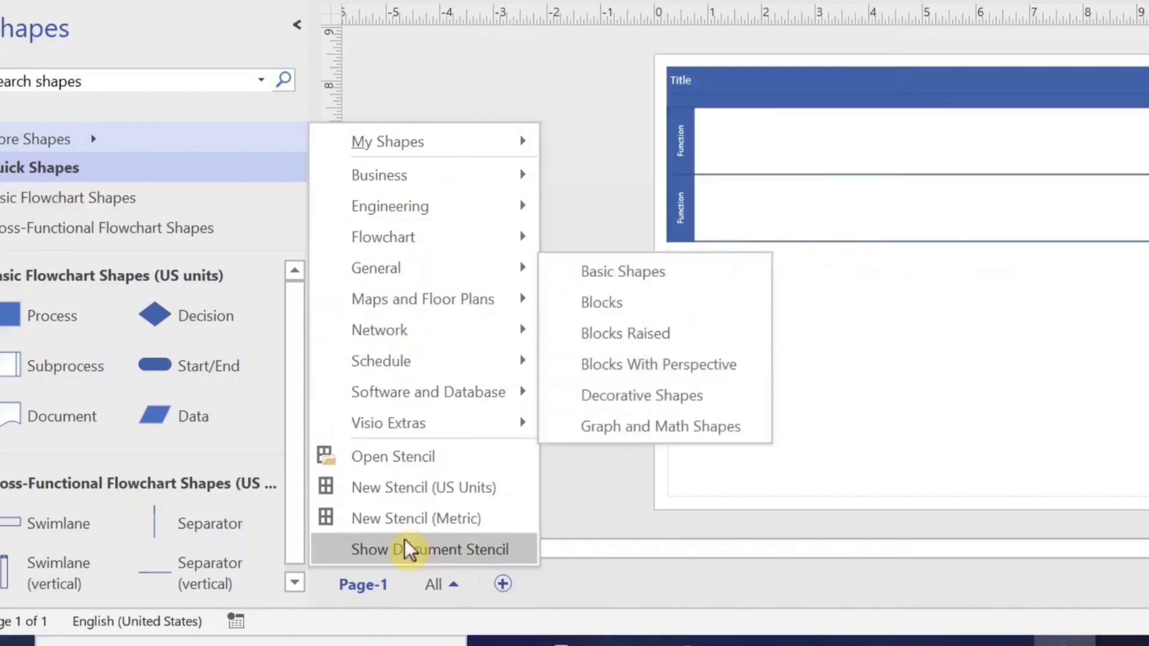
mouse_move(442, 333)
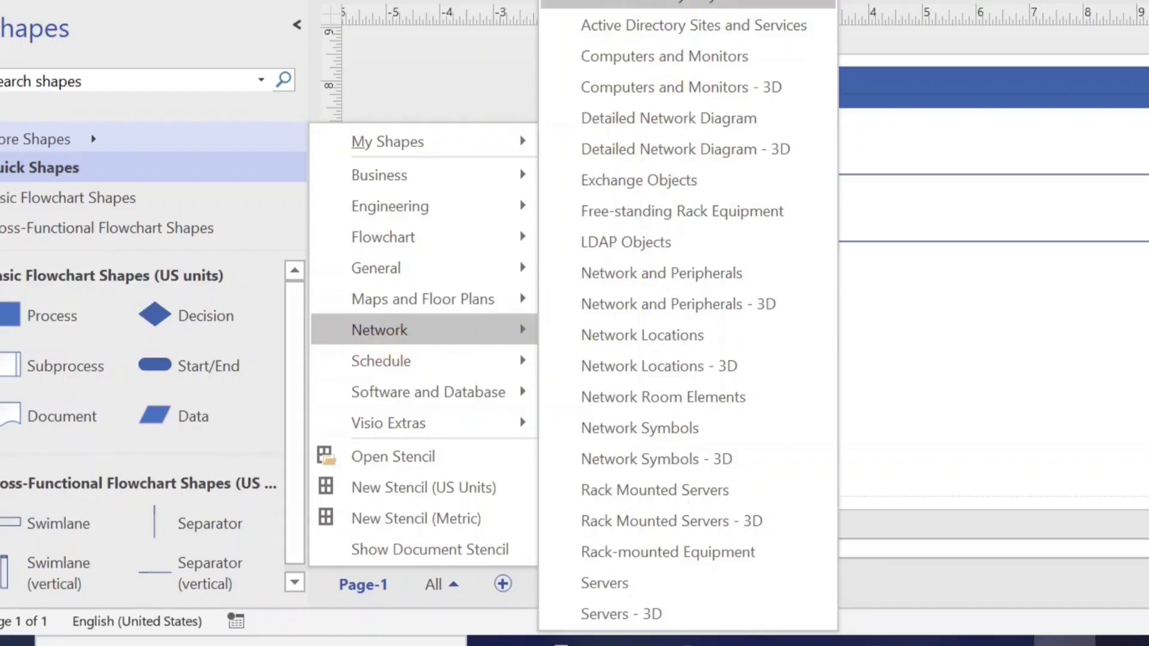
click(688, 3)
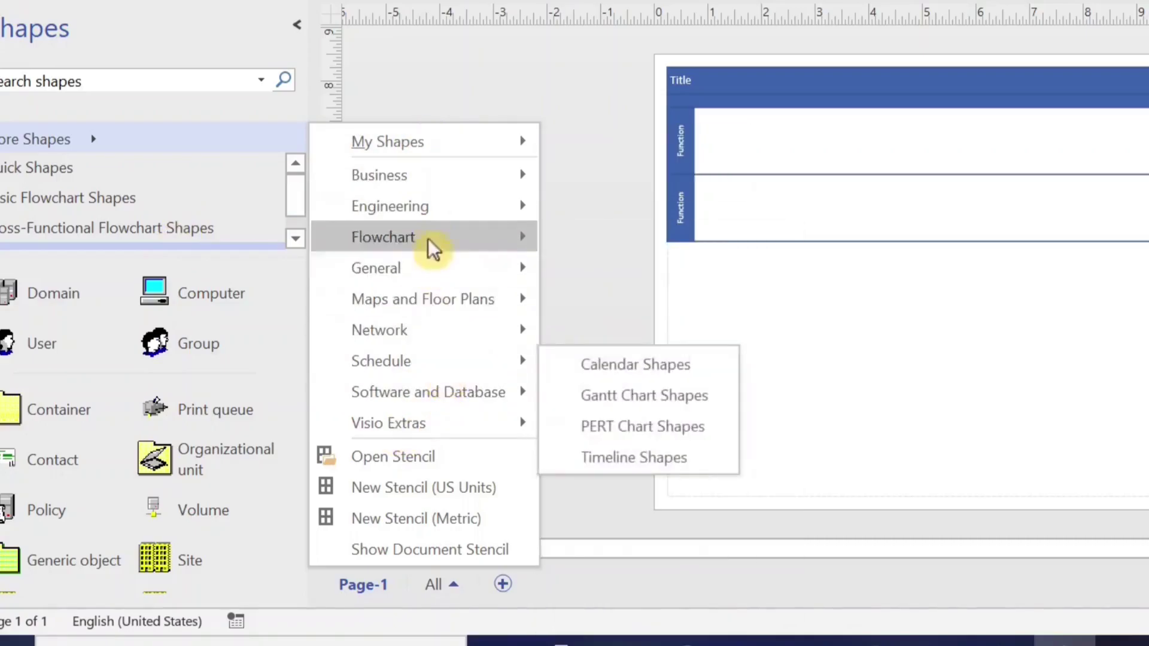
Remove the Active Directory Objects stencil from the open stencils
mouse_move(408, 419)
mouse_move(372, 375)
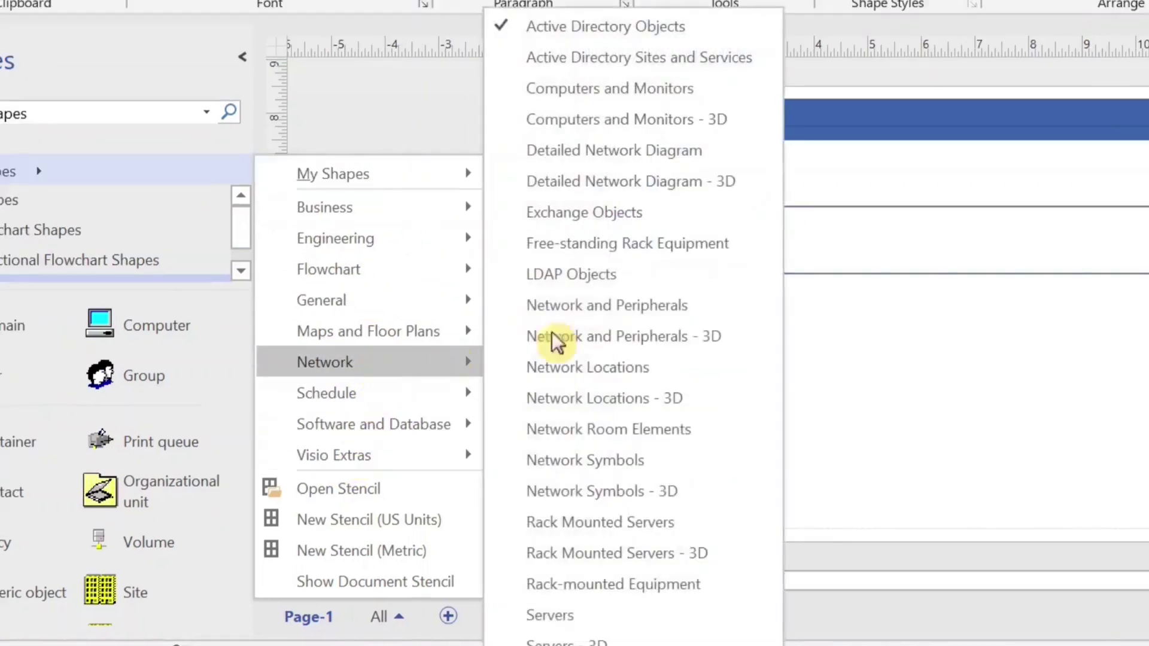
click(547, 36)
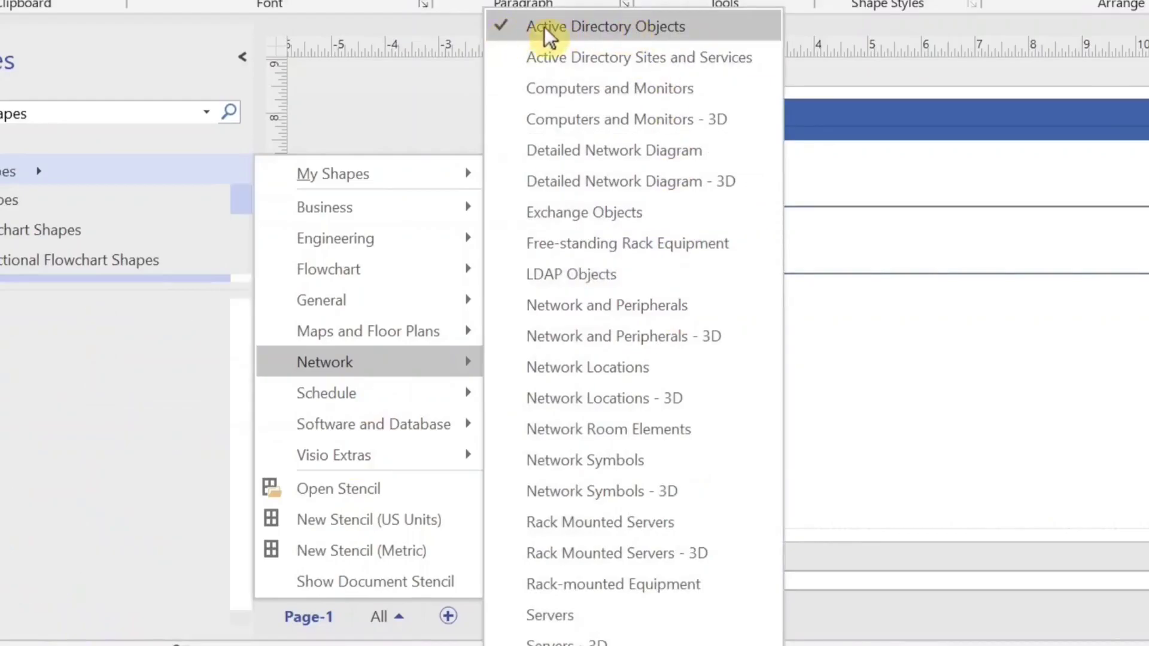
click(357, 101)
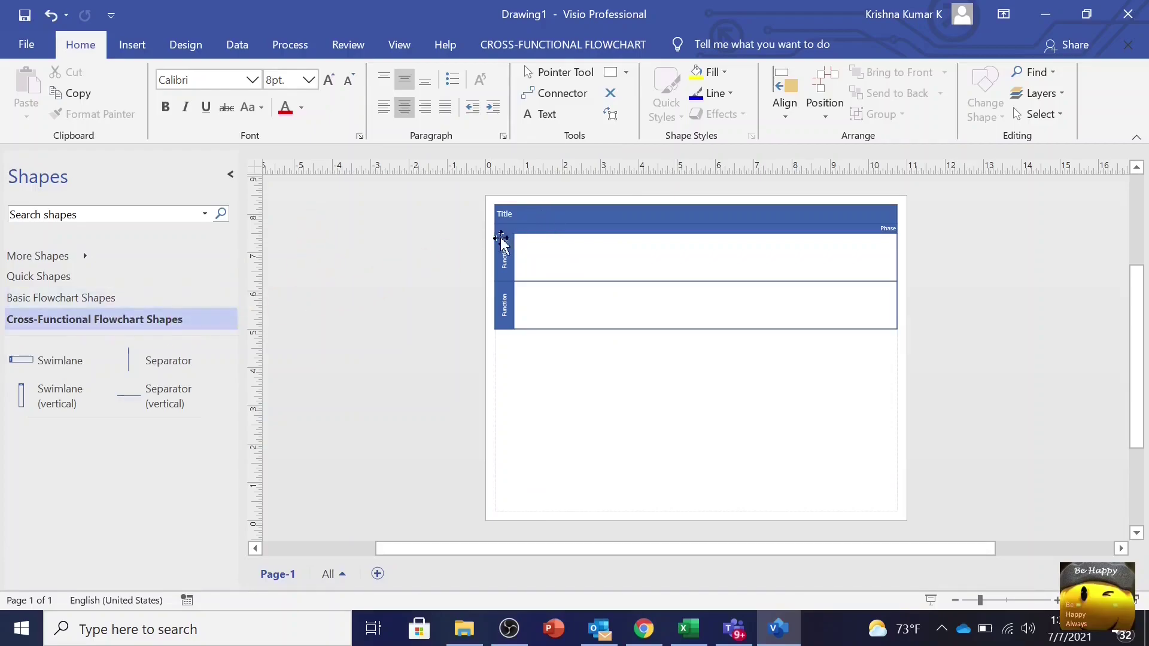
Delete the "Phase" label text from the bar below the flowchart's title
click(892, 233)
scroll(891, 232, up, 3)
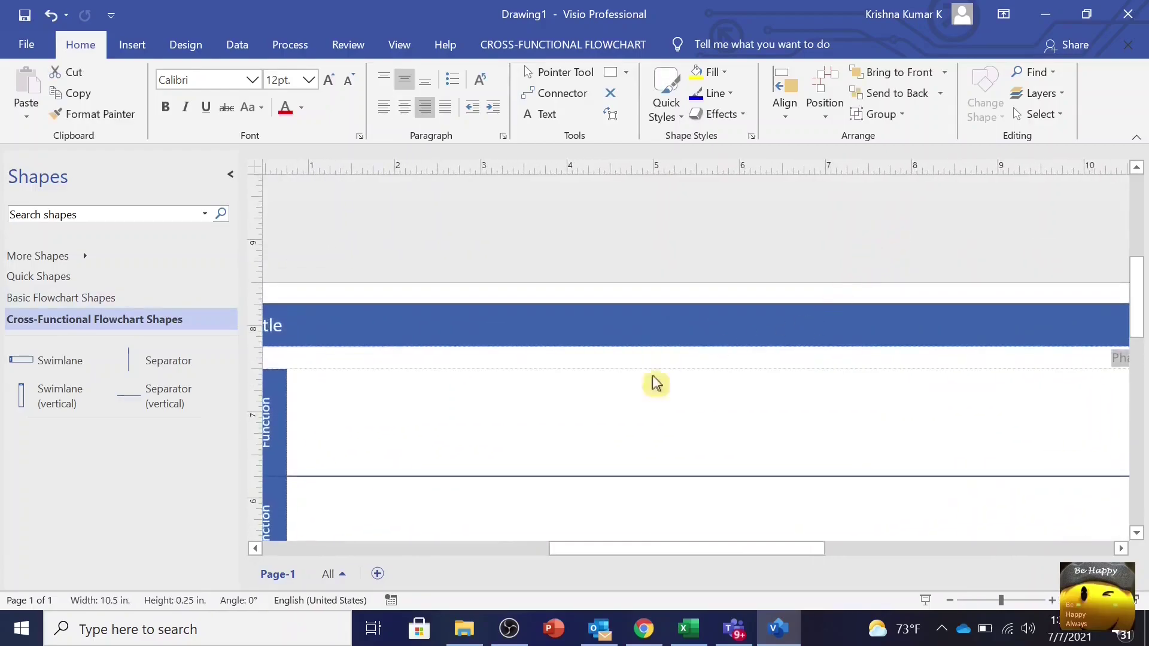
drag(685, 549, 859, 550)
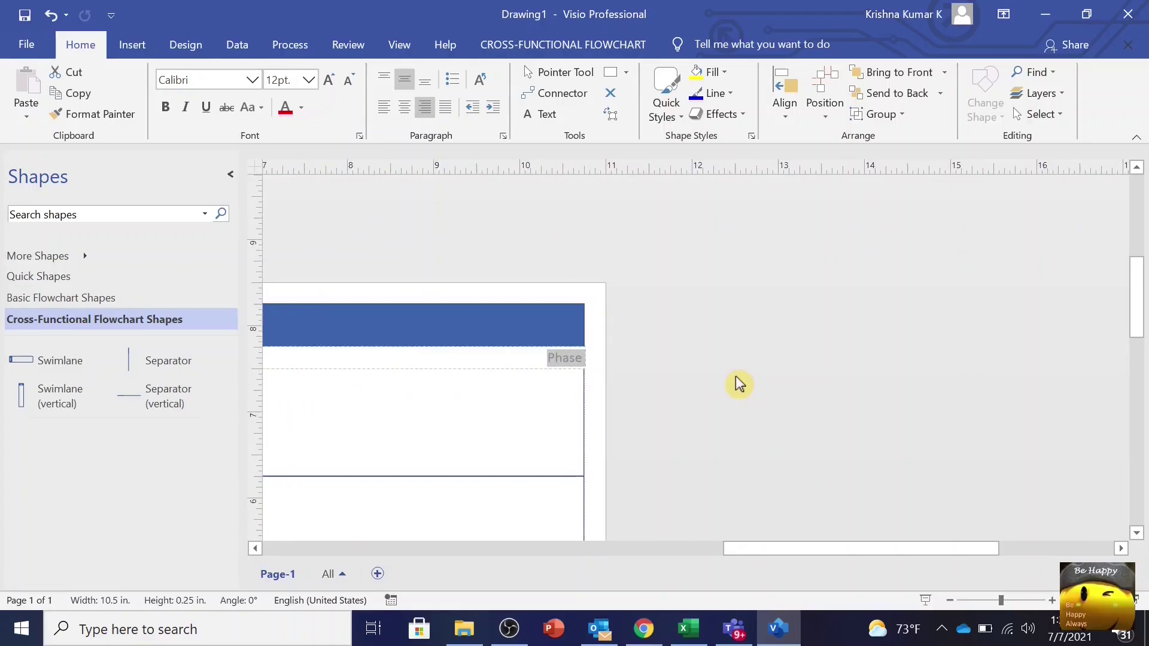
key(Delete)
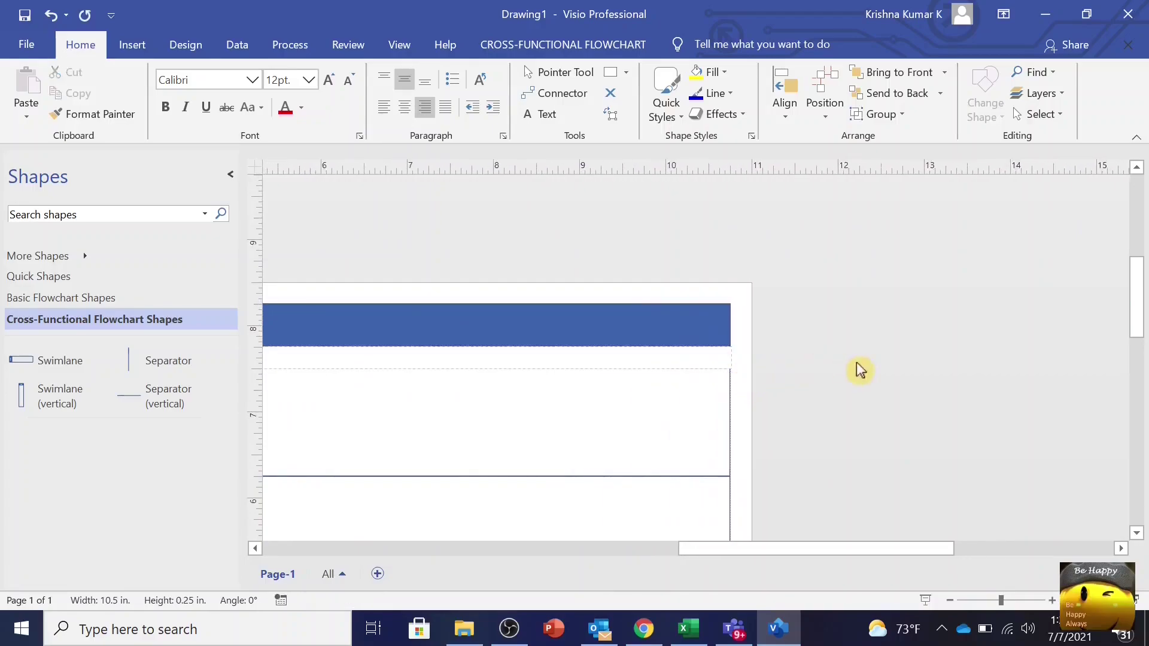
click(857, 363)
Replace the flowchart's placeholder title with "Tharu group of comapanies"
scroll(857, 363, down, 2)
click(532, 221)
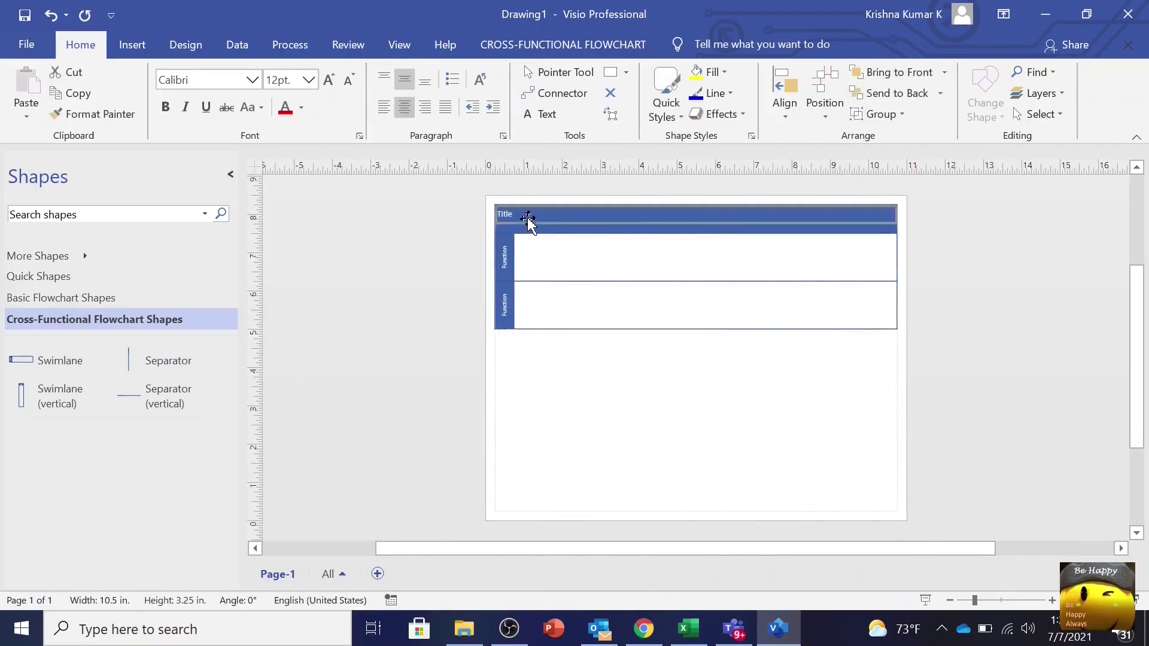
scroll(527, 225, up, 2)
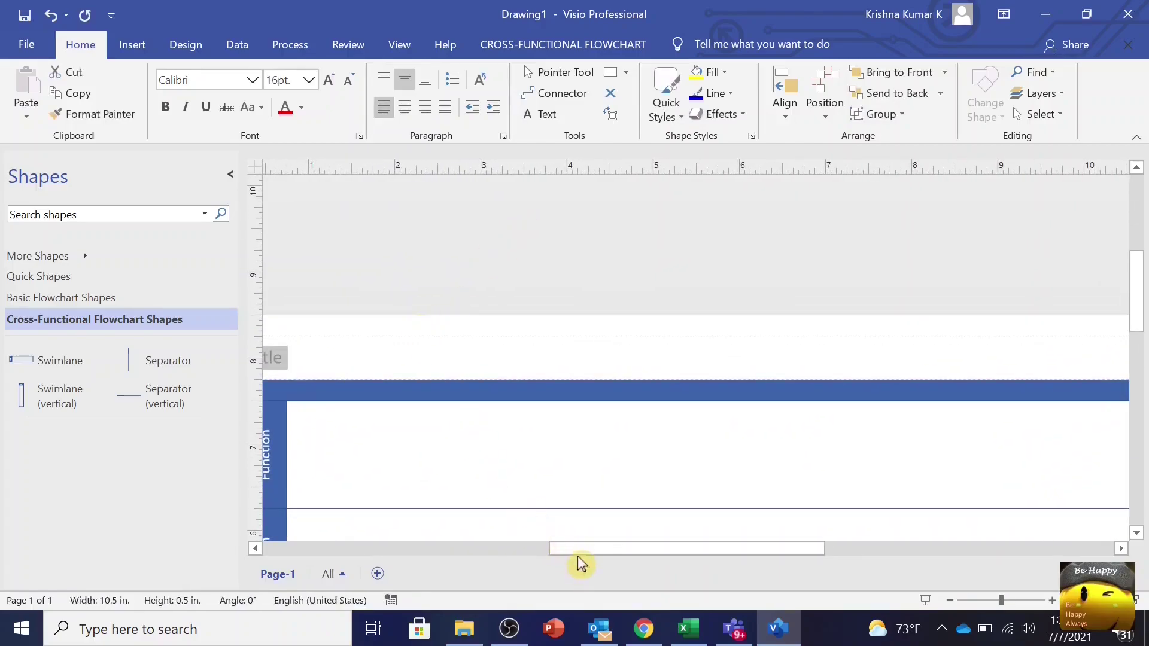
click(409, 548)
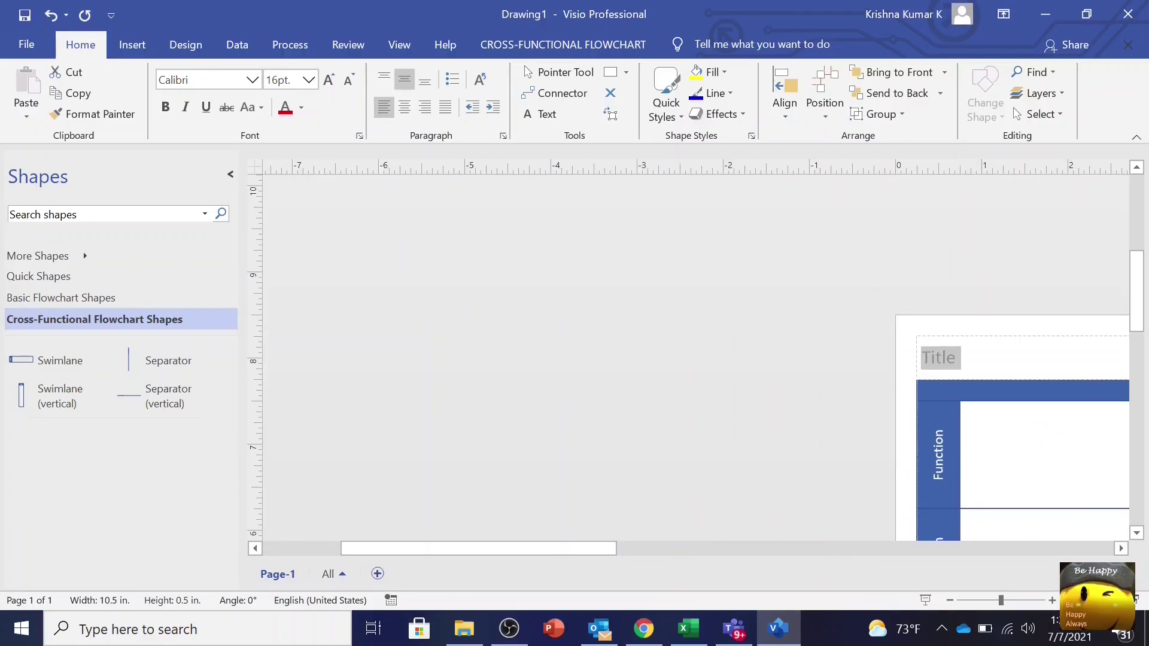
text(Tharu group )
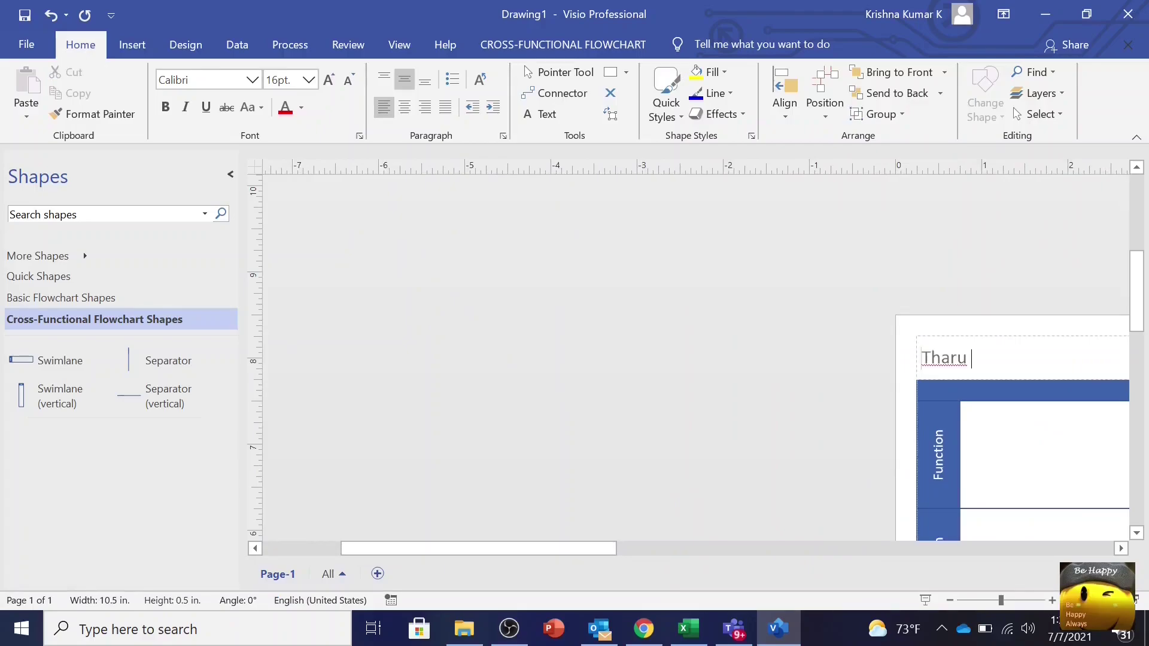
text(of comap)
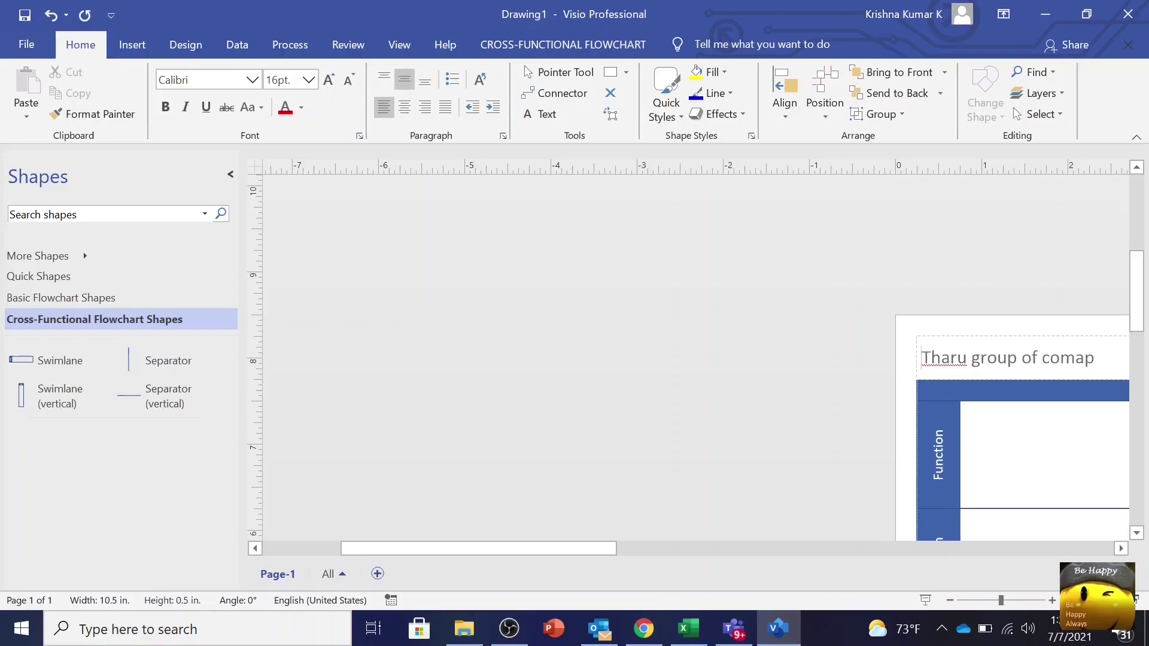
text(anies)
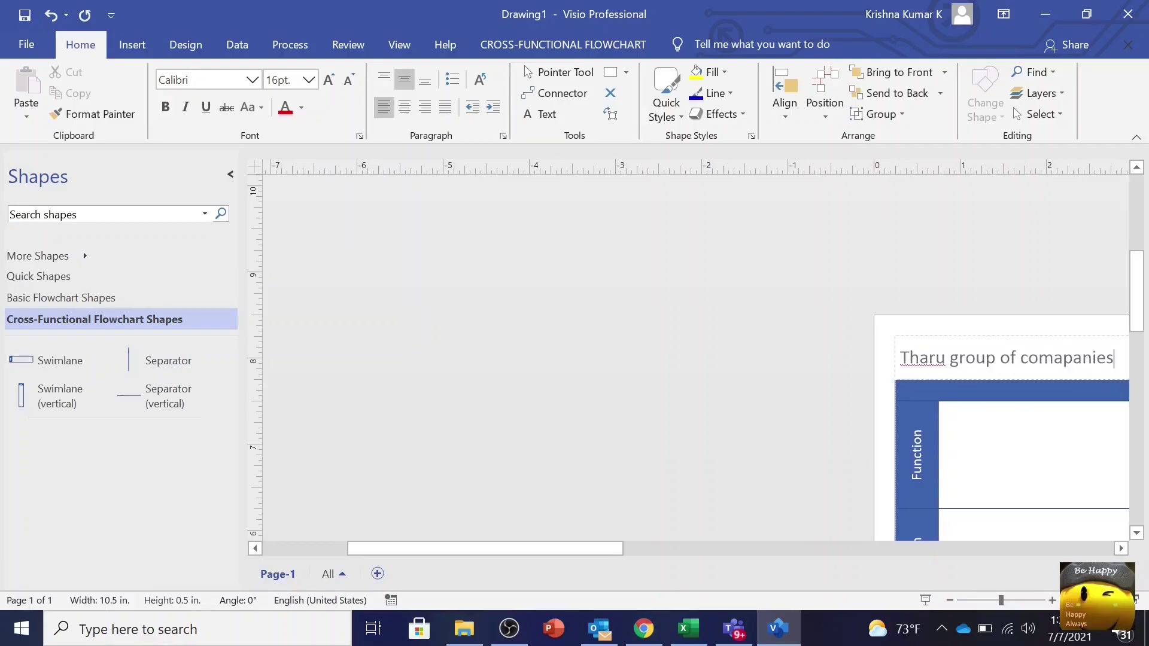
click(993, 458)
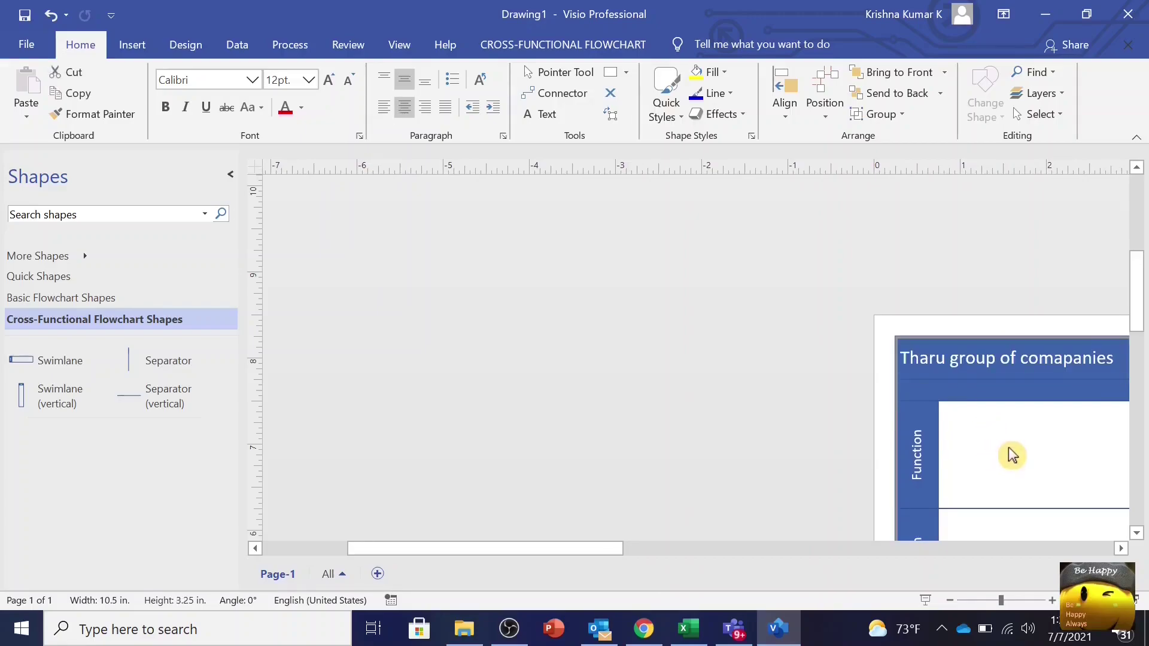
Correct the misspelled word in the title to "companies" and append "– Recruitment process diagram"
scroll(1049, 406, down, 2)
drag(530, 548, 633, 548)
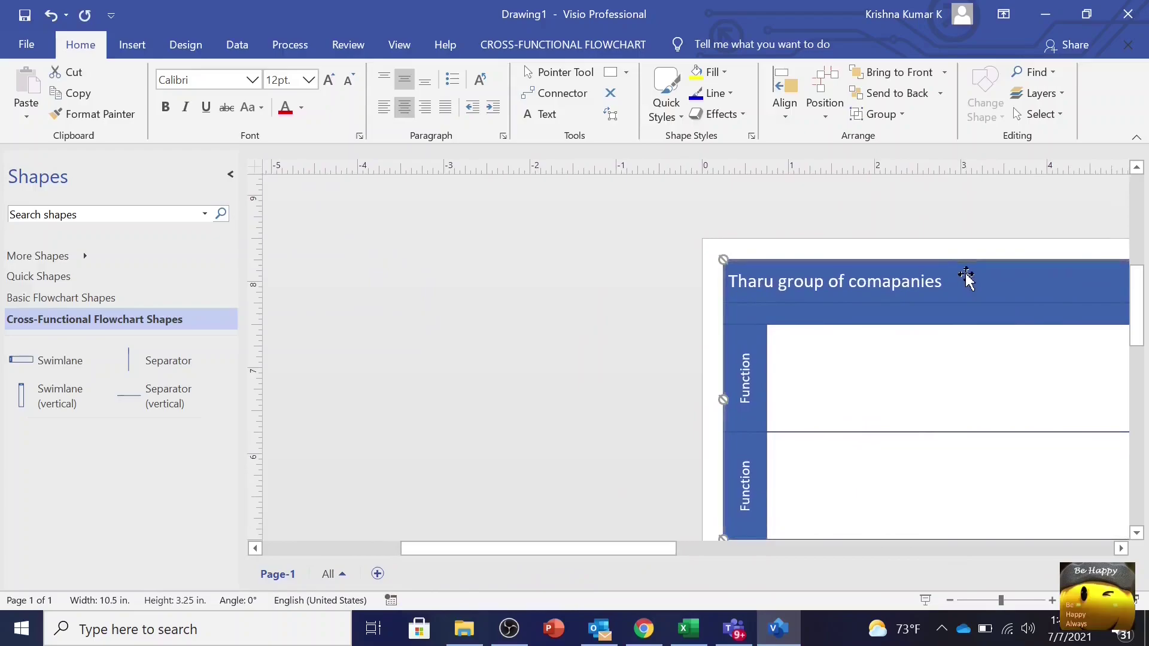
double_click(919, 285)
key(Right)
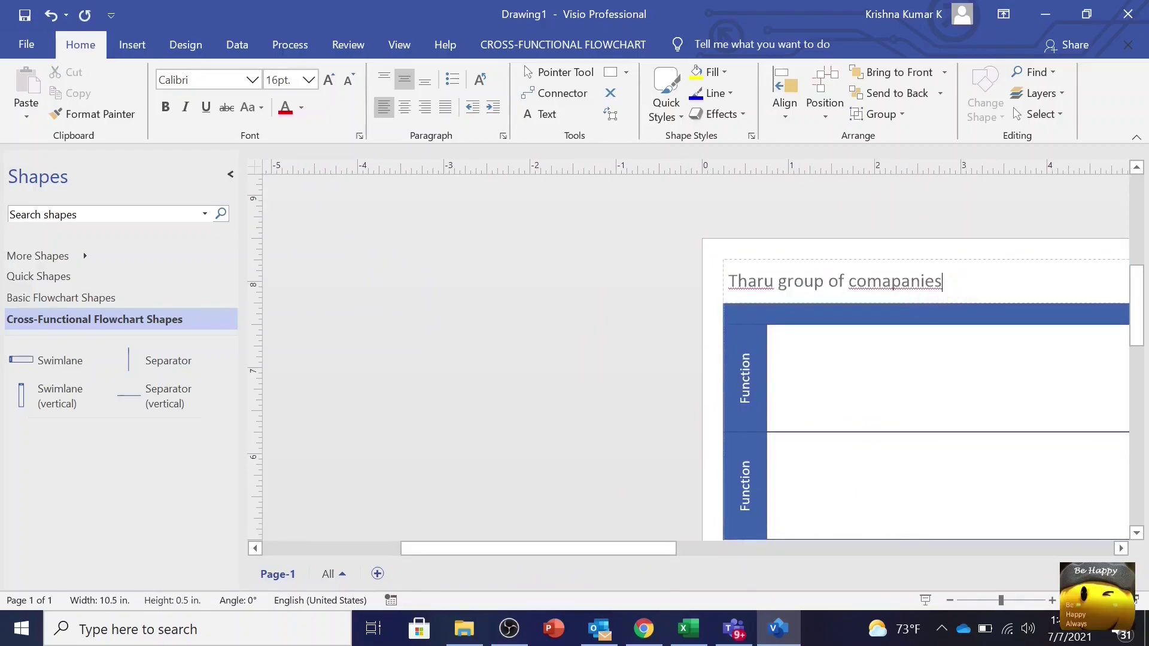
right_click(893, 282)
click(969, 294)
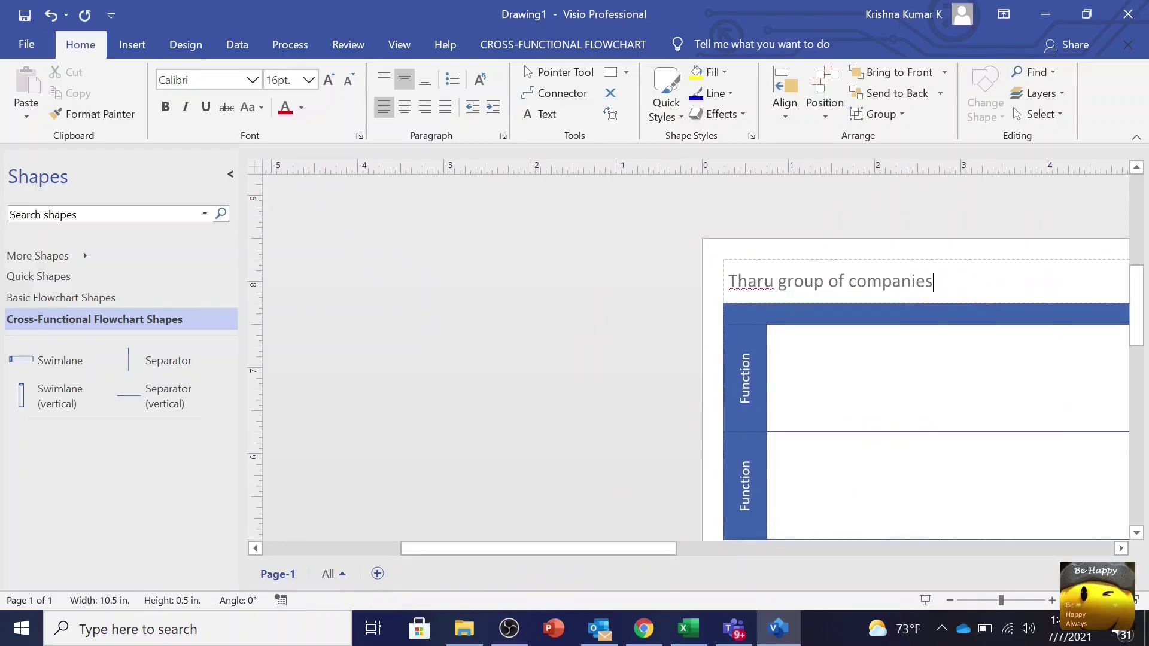
text(- )
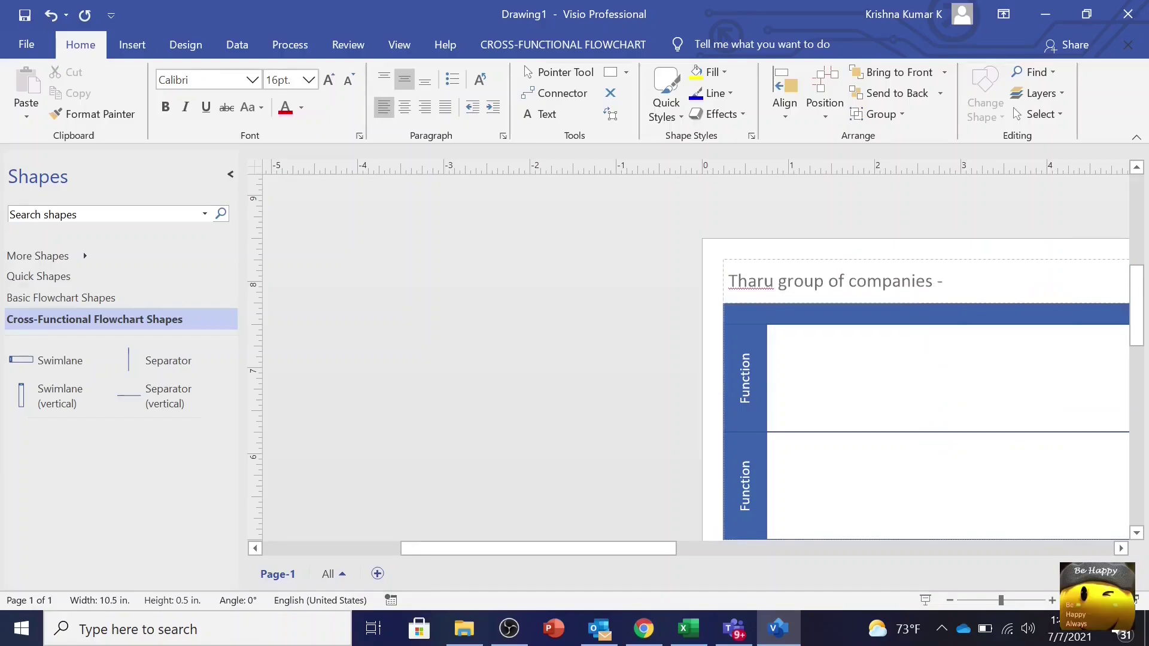
text(Recruitment process diagram)
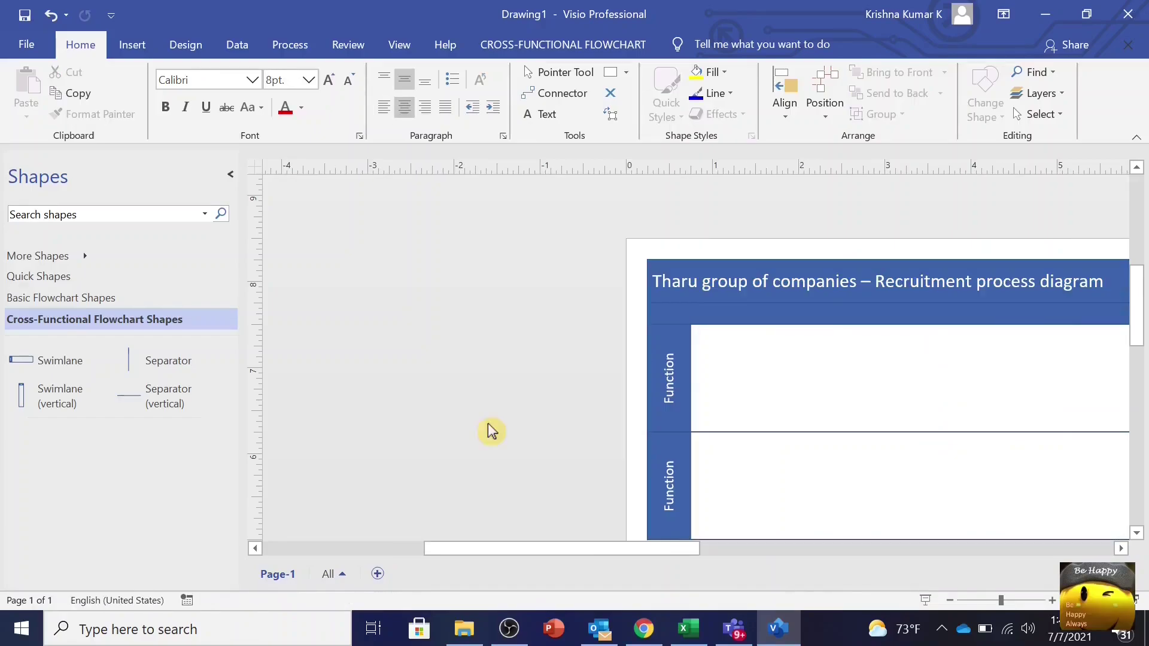
Replace the placeholder label of the first swimlane with "Management"
double_click(676, 398)
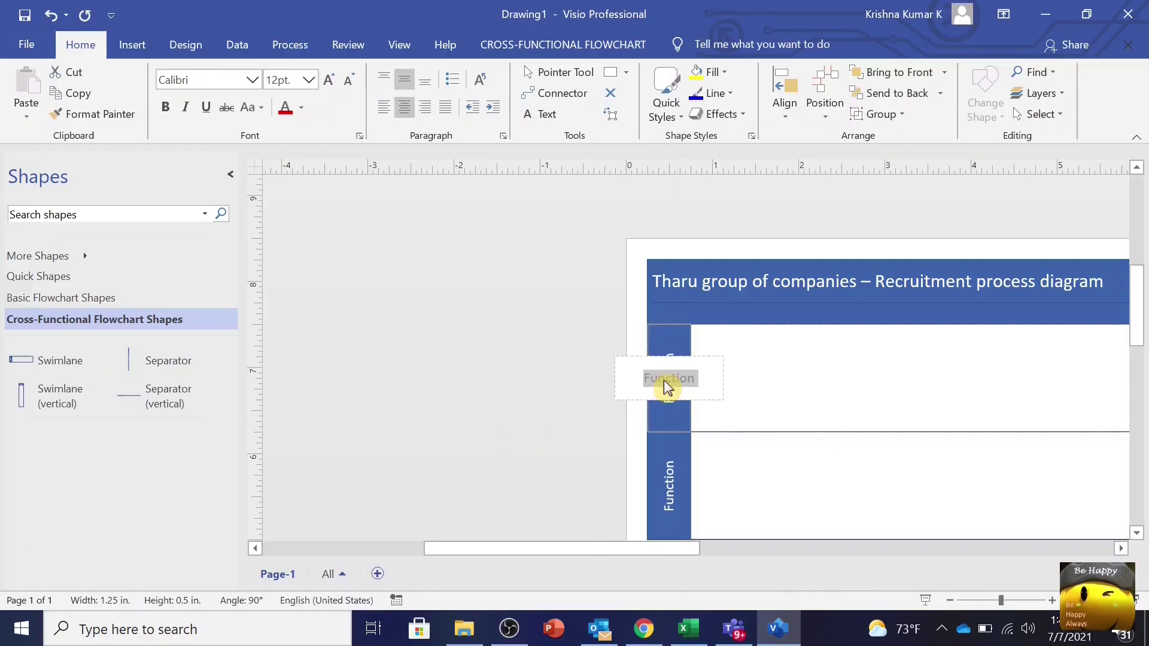
text(M)
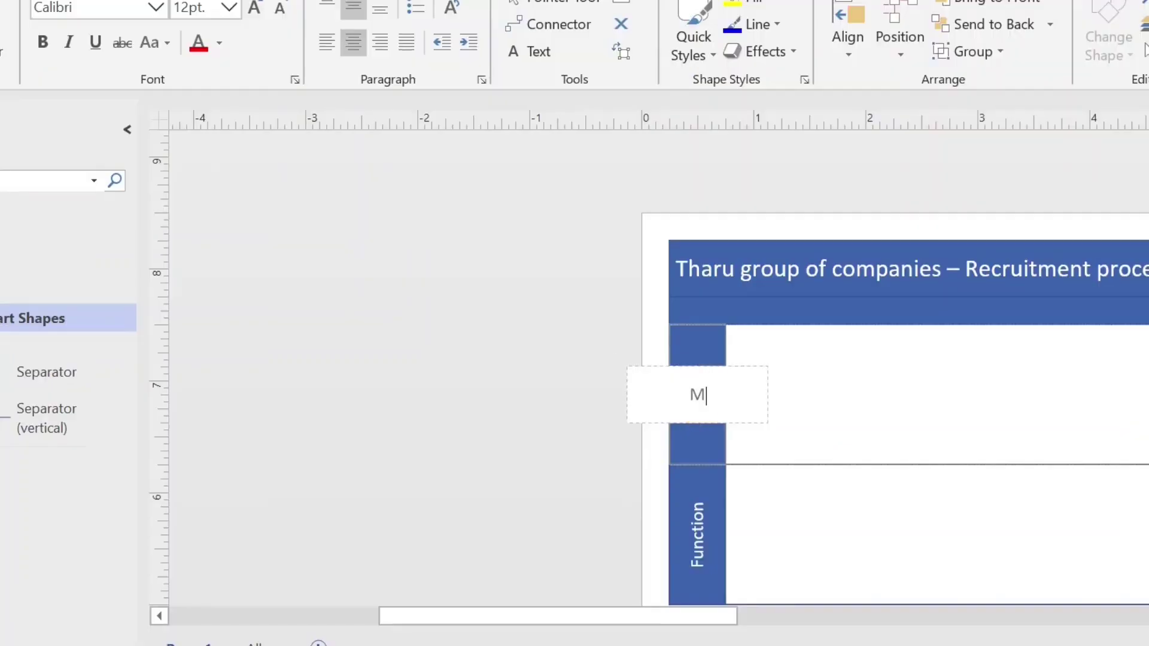
text(anagem)
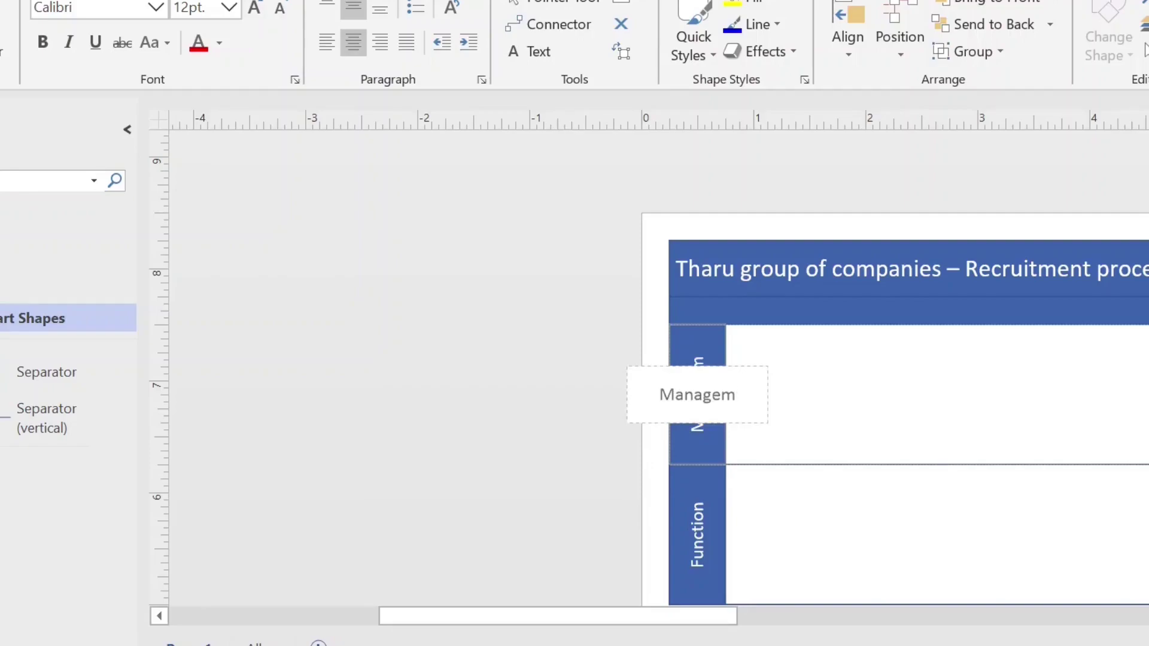
text(ent)
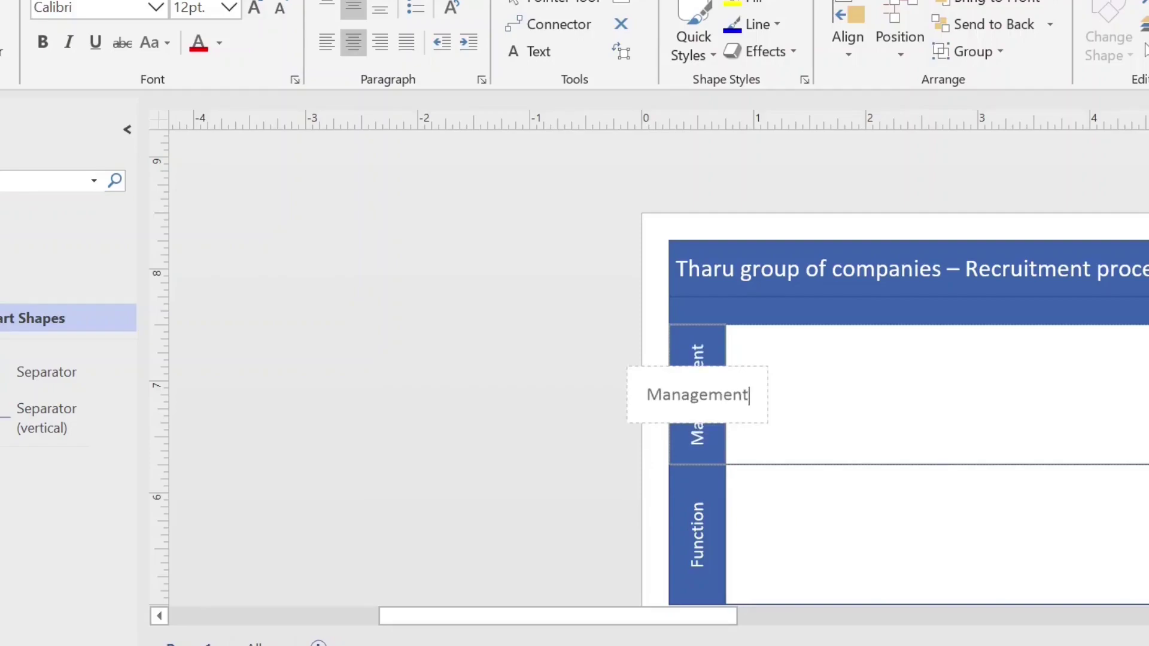
key(Return)
key(BackSpace)
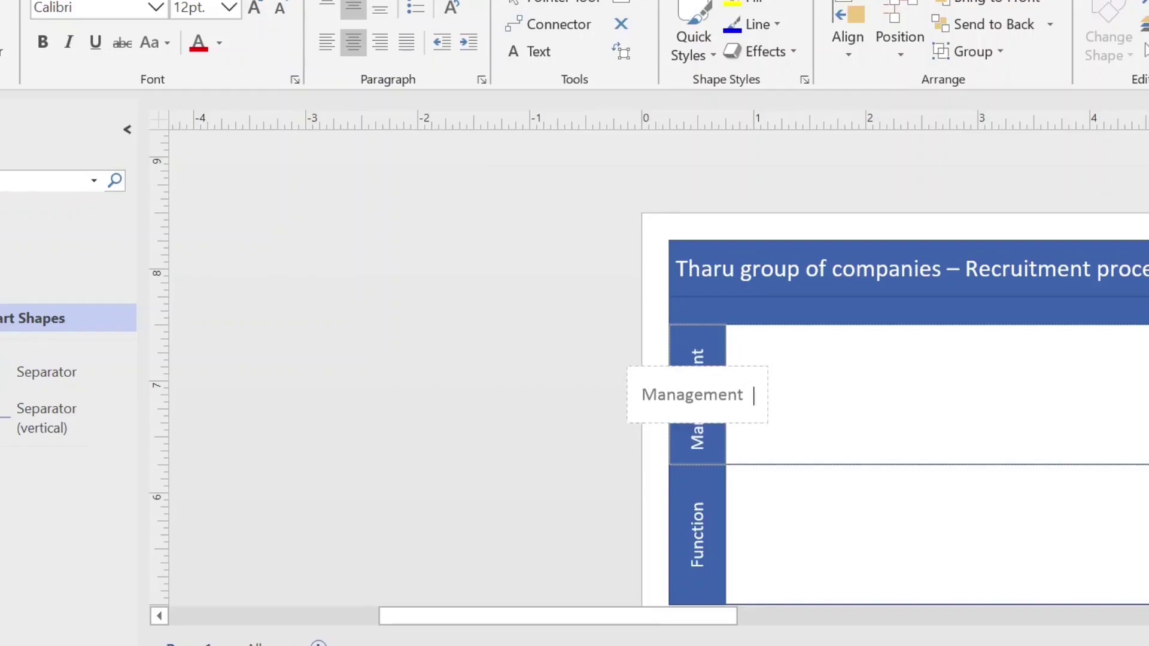
Replace the placeholder label of the second swimlane with "HR team"
click(722, 539)
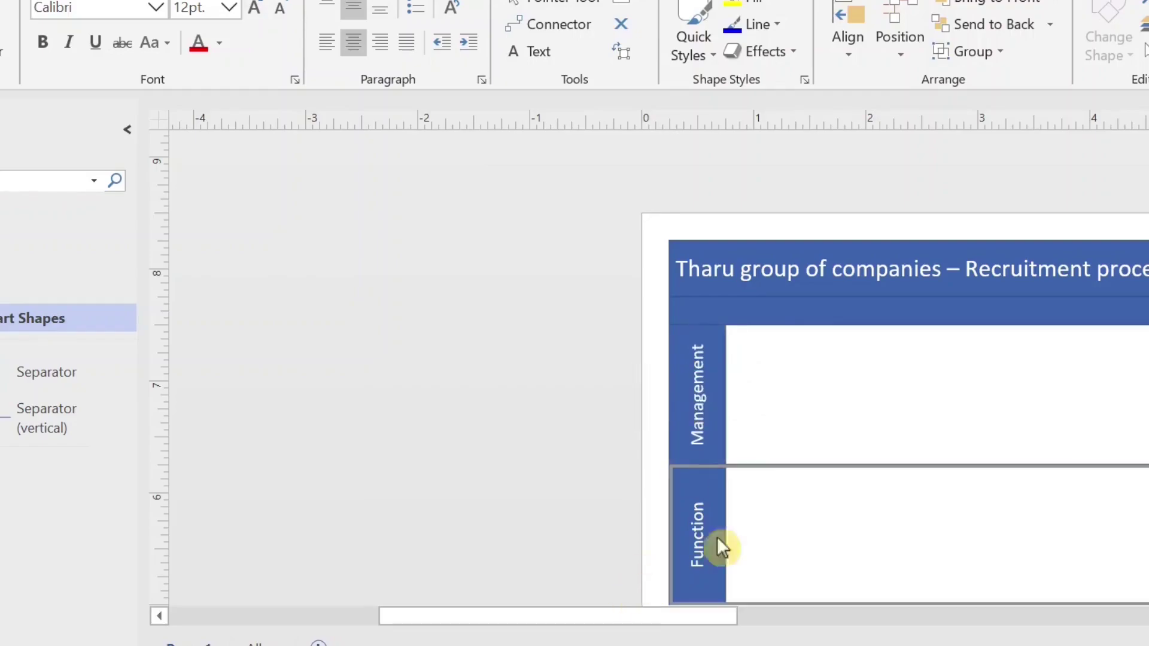
double_click(695, 545)
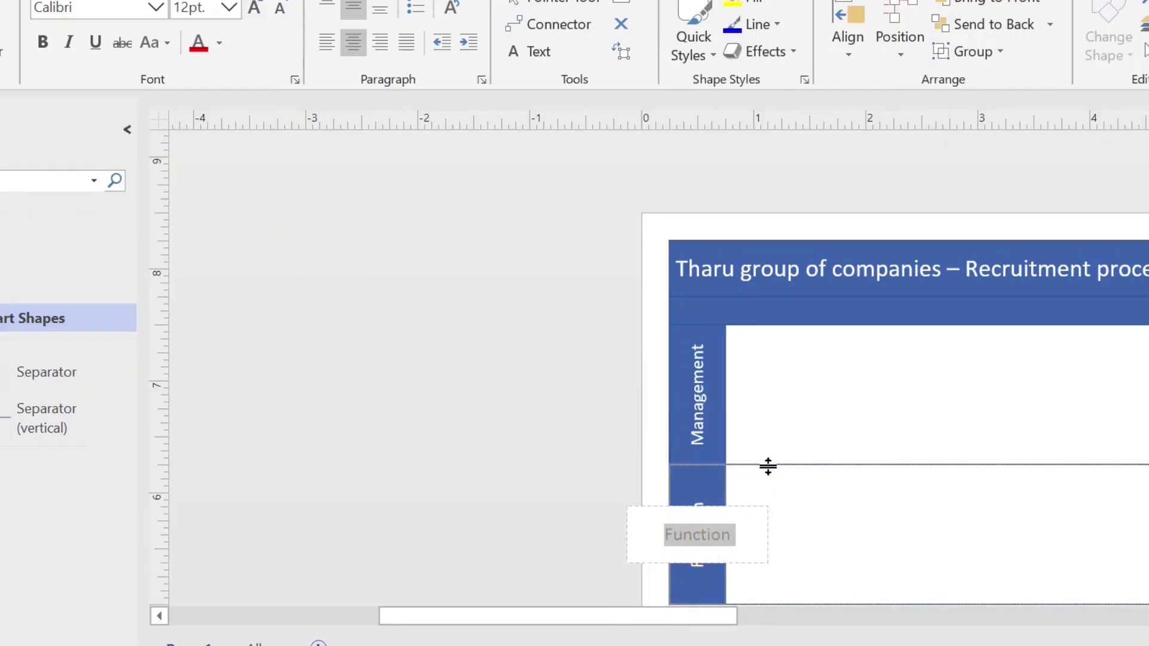
text(H)
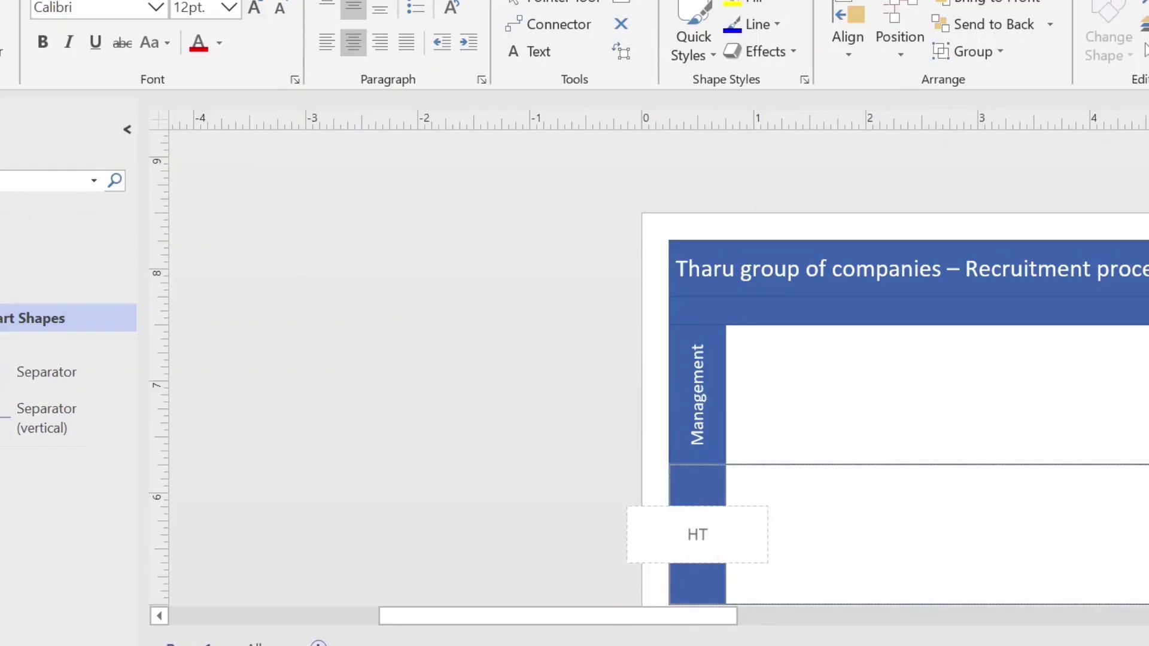
text(team)
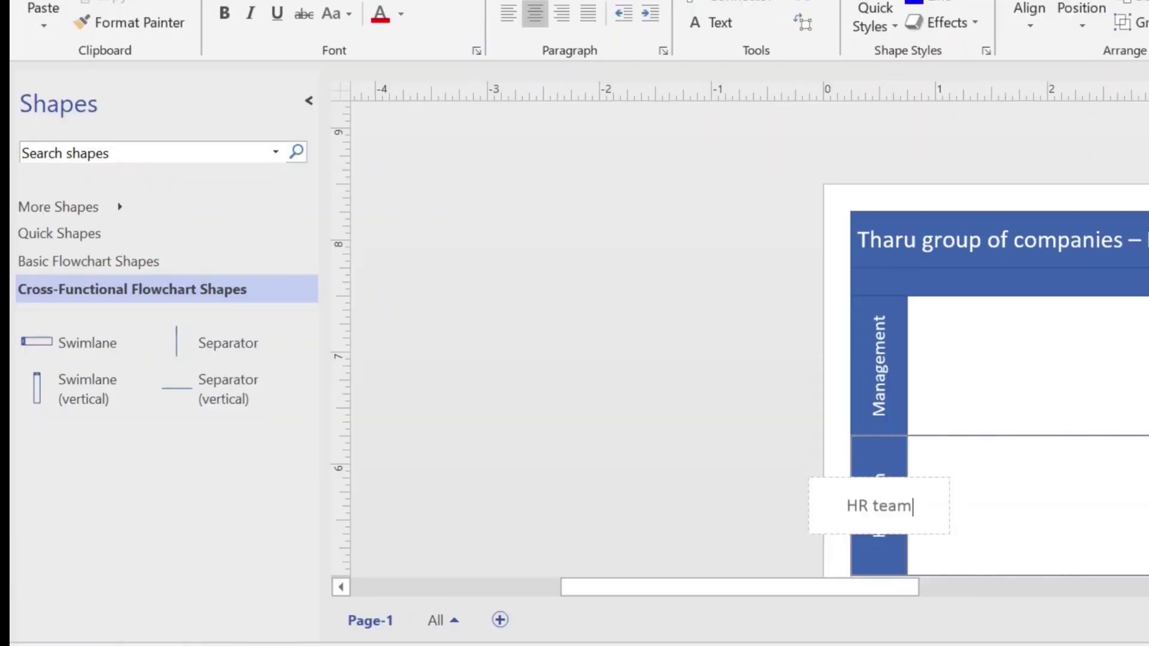
key(Tab)
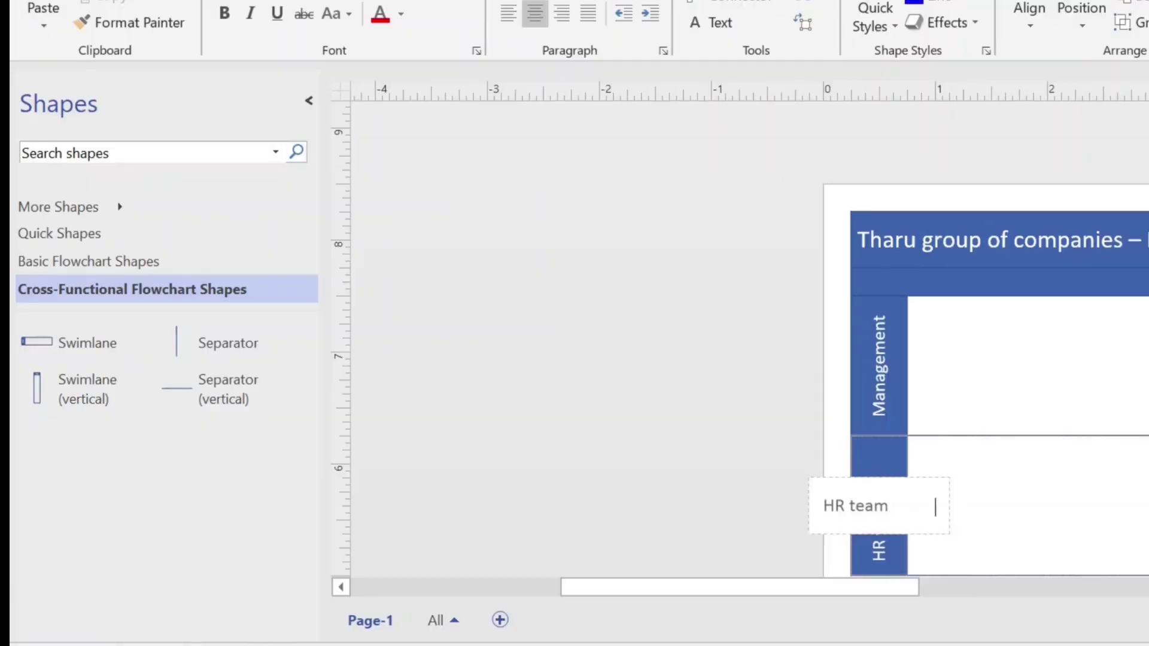
click(662, 382)
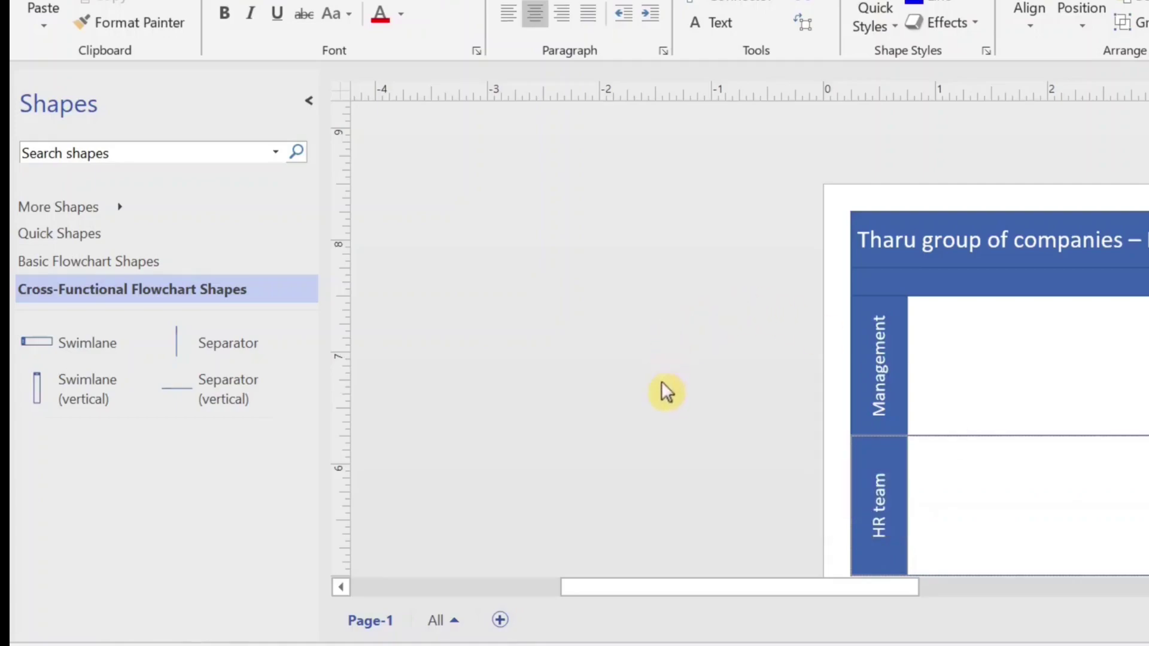
Add a third horizontal swimlane below the HR team lane and label it "Technical team"
scroll(662, 382, down, 2)
scroll(661, 382, down, 1)
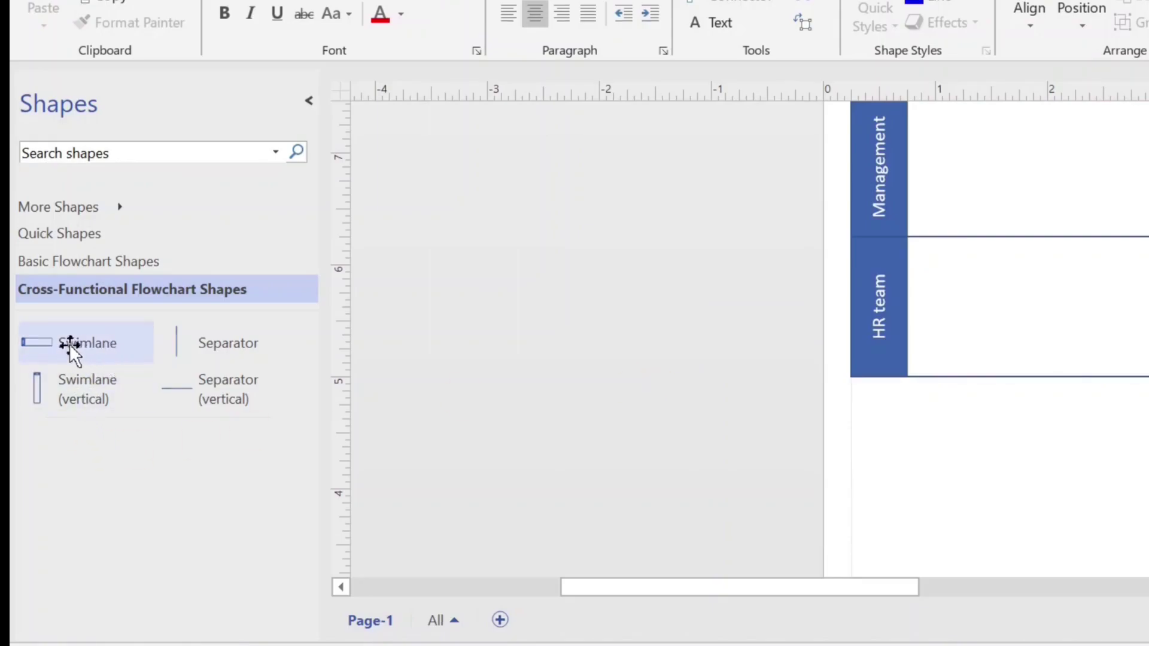
drag(71, 342, 1131, 463)
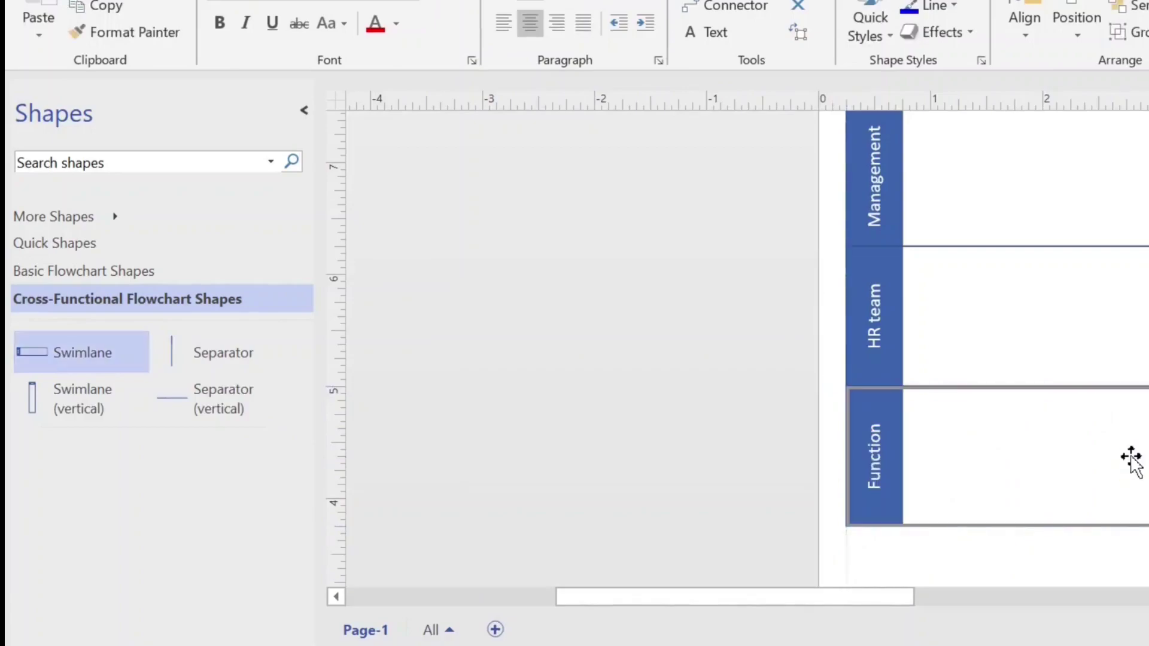
double_click(872, 466)
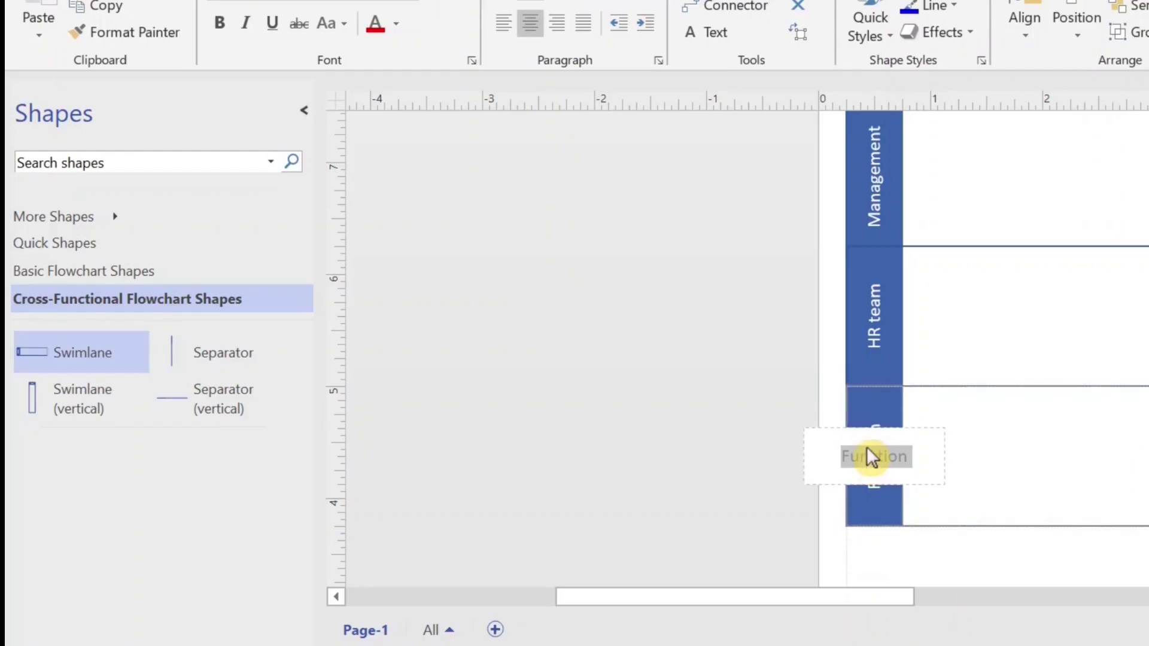
text(Techni)
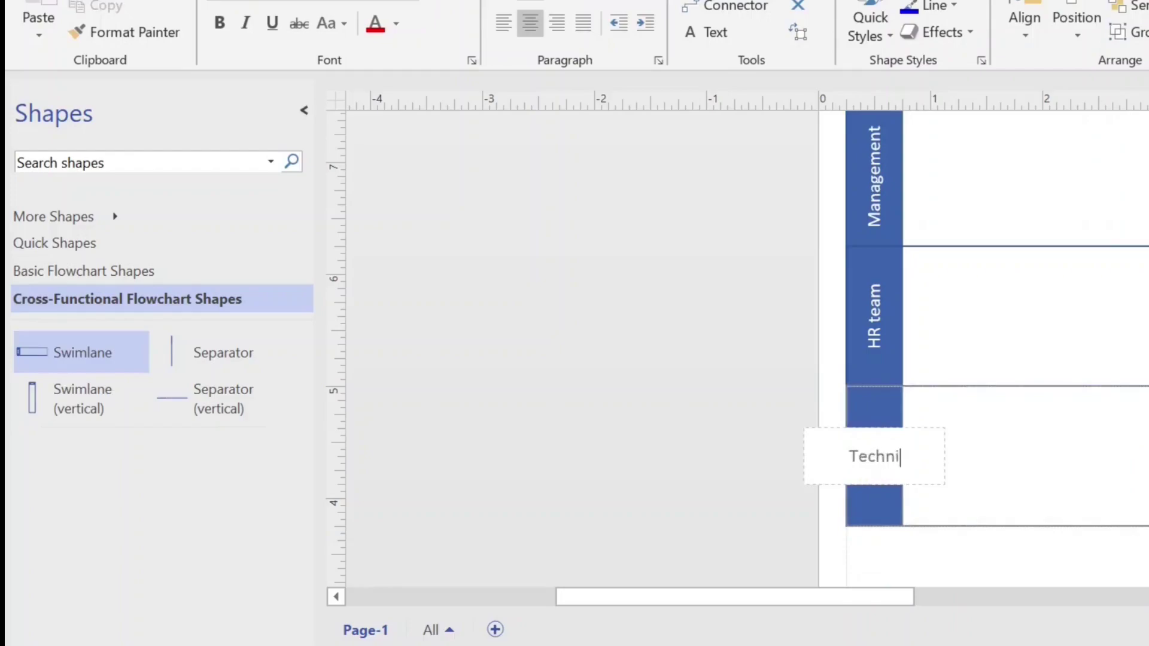
text(cal team)
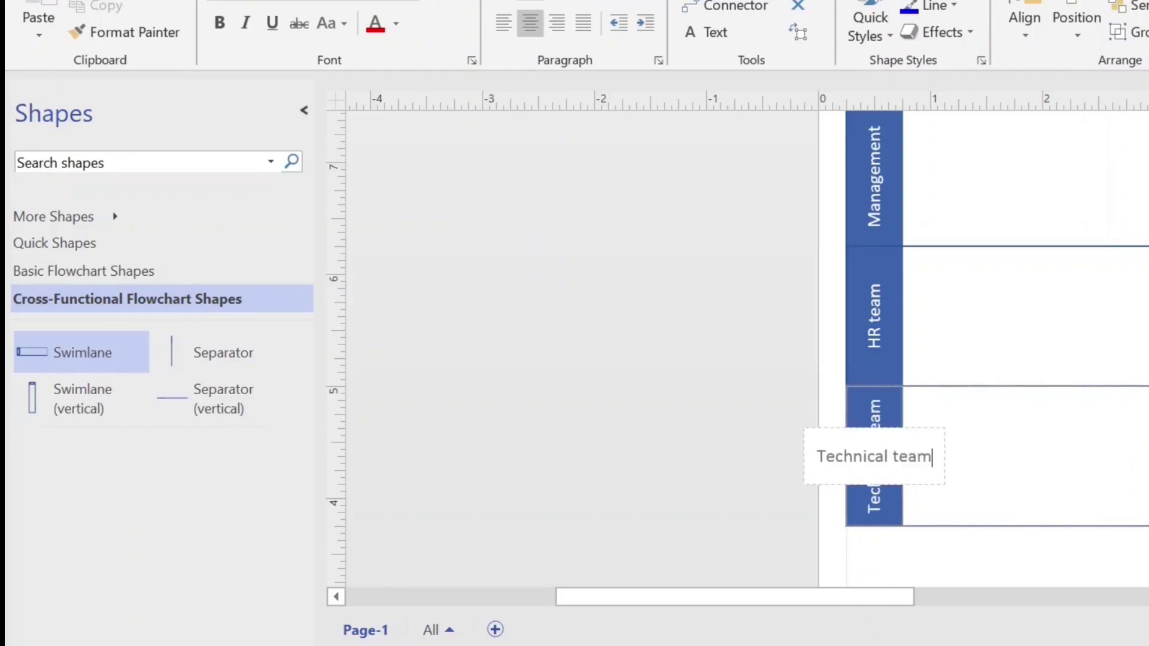
click(757, 528)
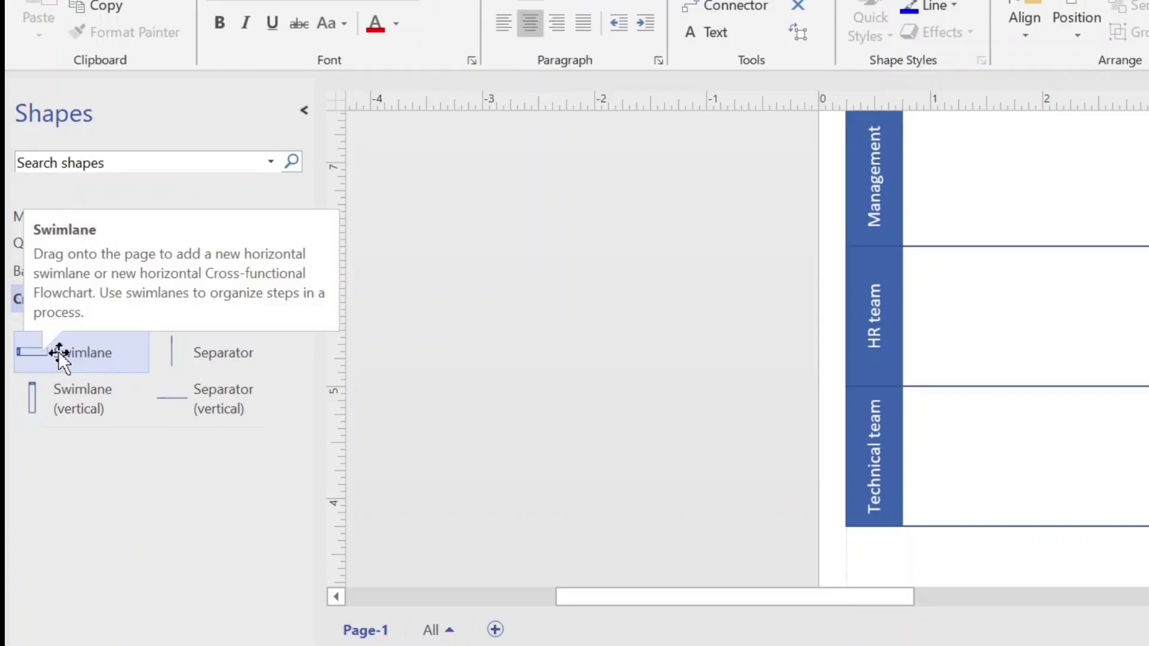
Open the Basic Flowchart Shapes stencil
drag(85, 360, 533, 464)
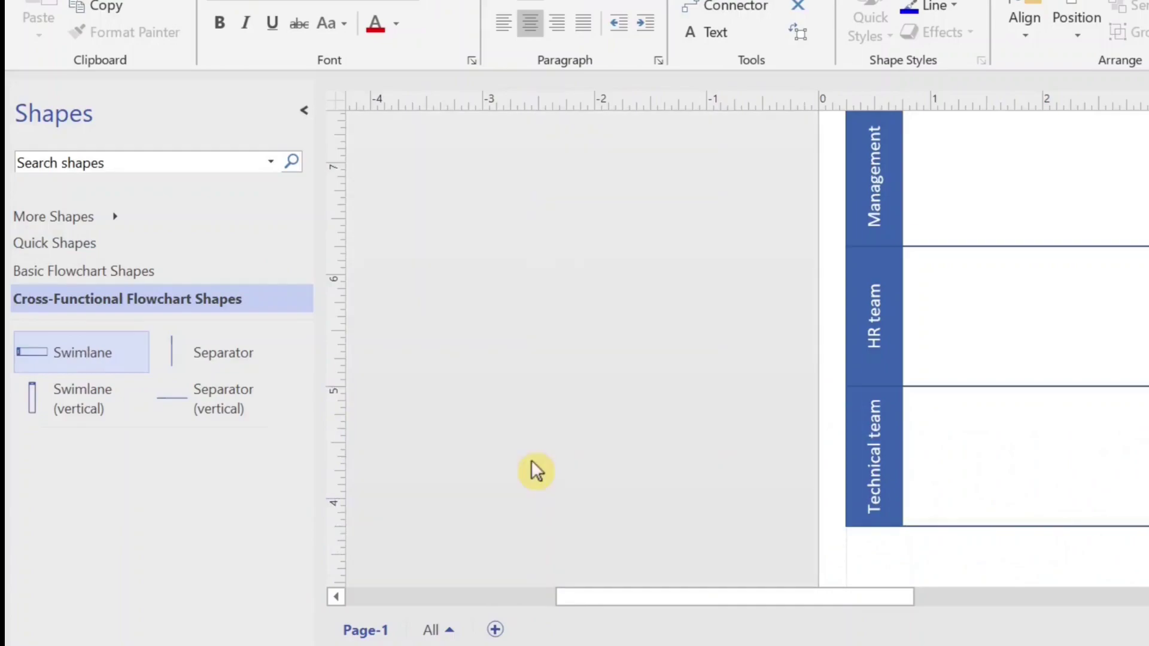
scroll(536, 470, up, 3)
scroll(405, 452, down, 1)
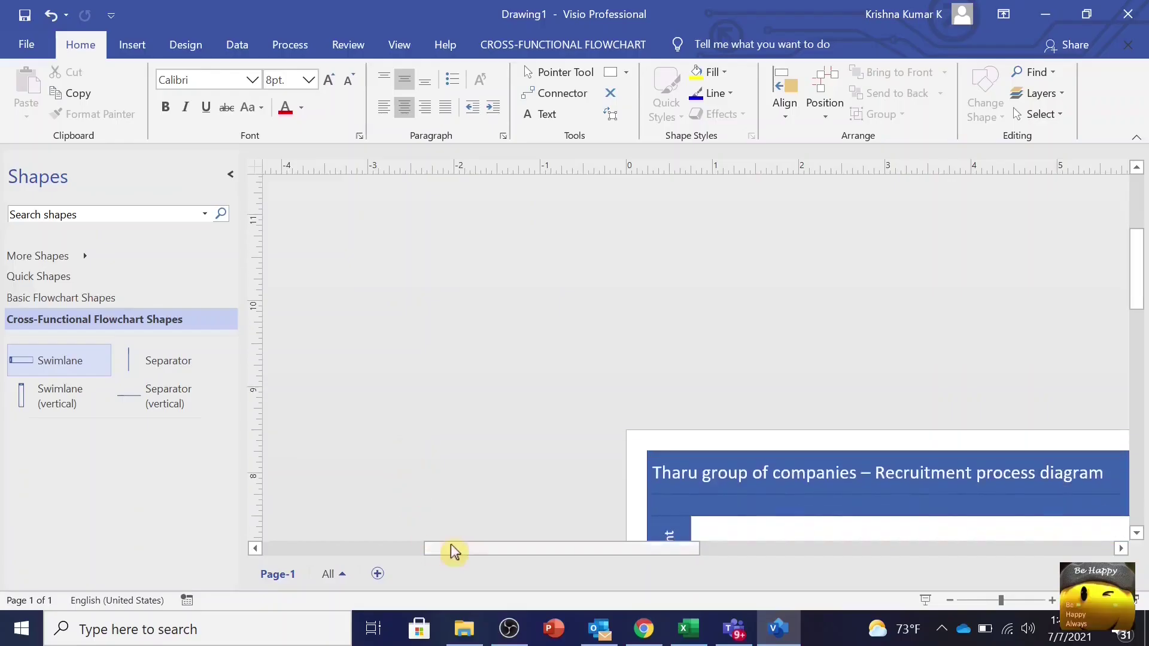
drag(476, 554, 558, 571)
scroll(727, 383, down, 4)
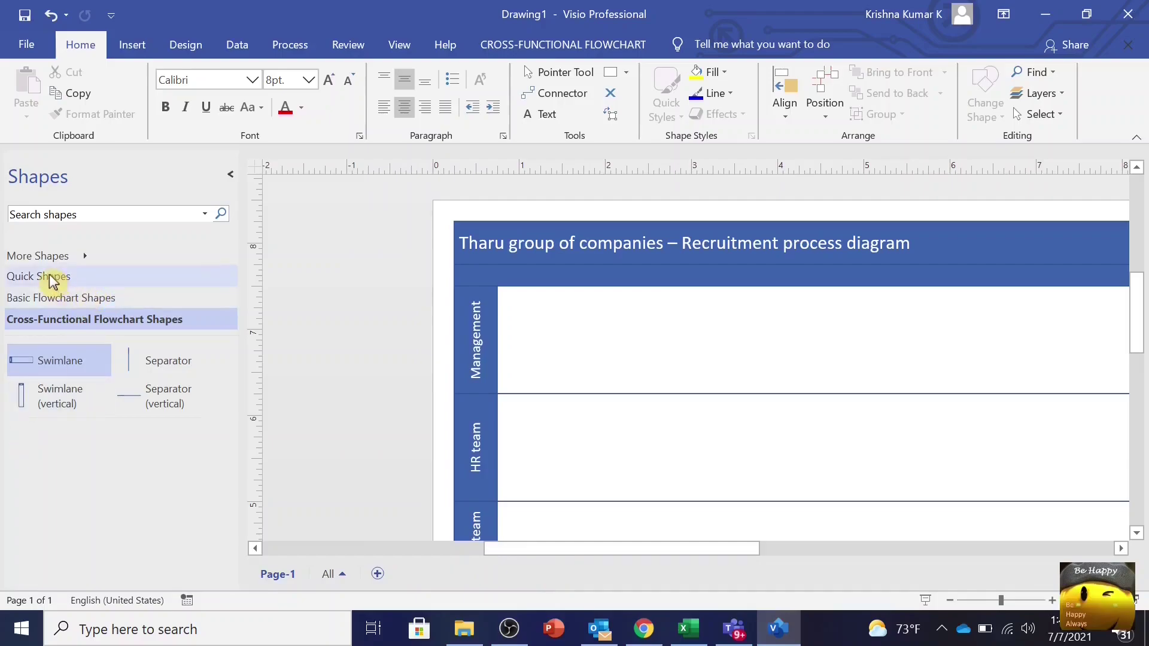
click(38, 302)
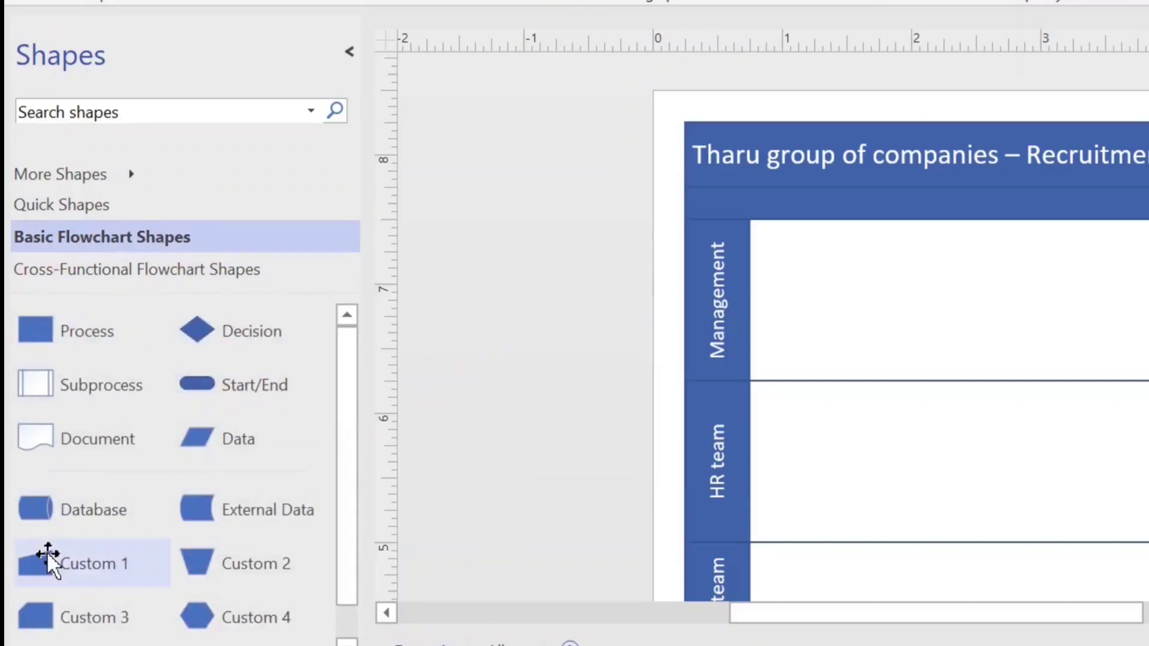
Place a Start/End shape at the beginning of the Management lane and label it "Start"
scroll(96, 413, down, 1)
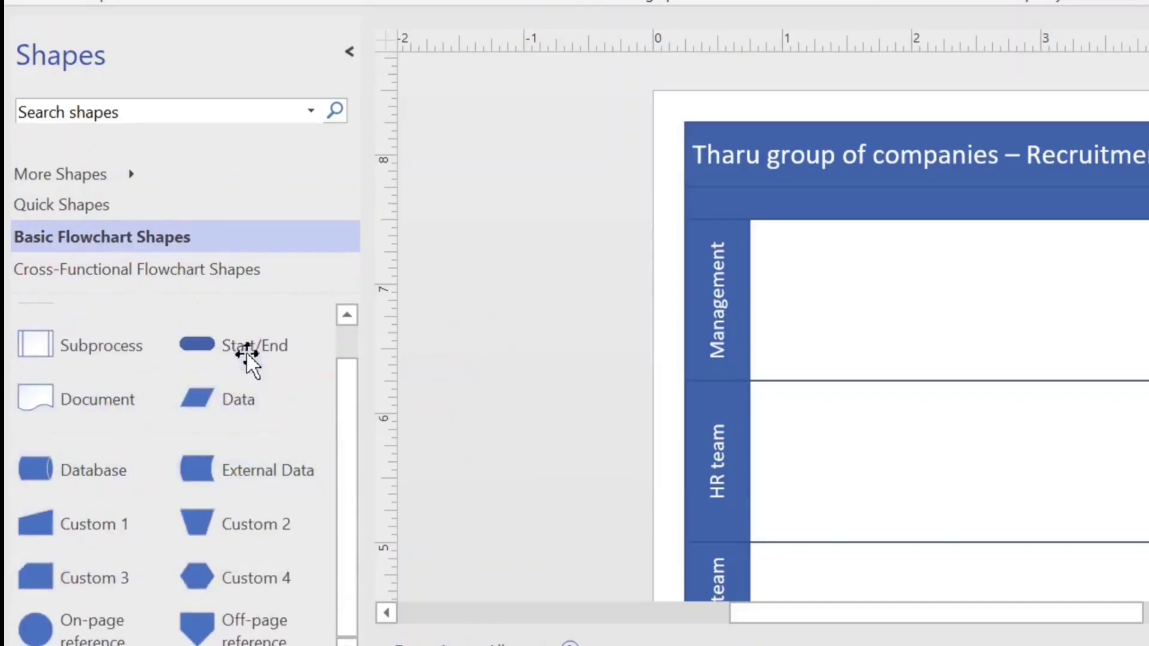
drag(248, 354, 863, 274)
drag(782, 249, 885, 354)
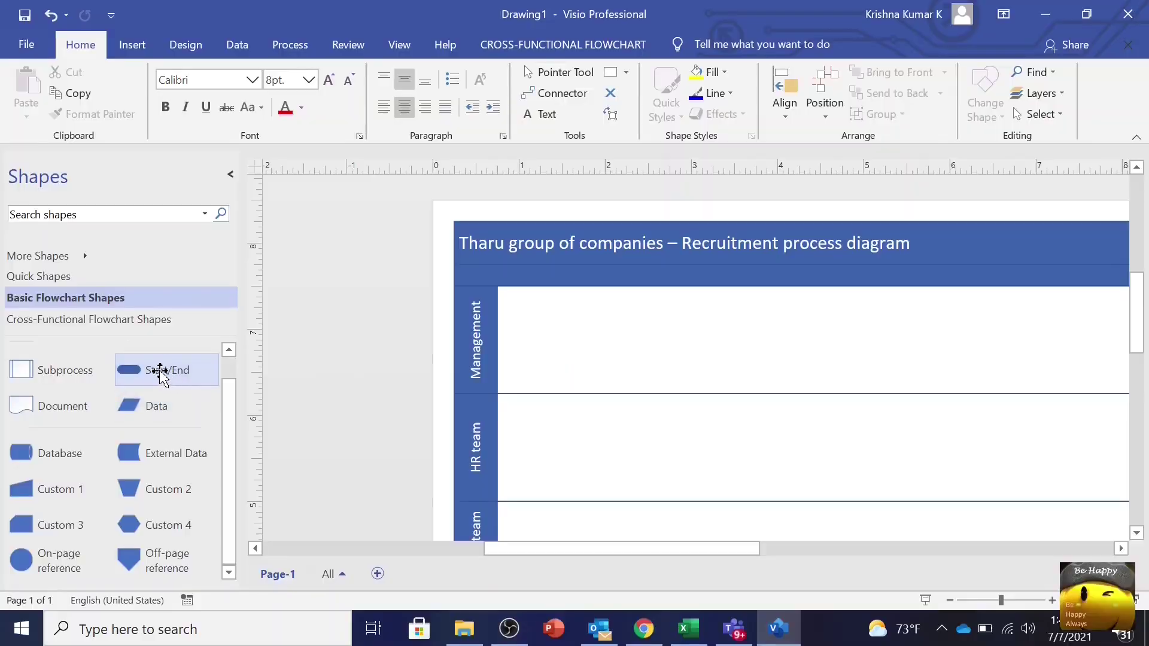
drag(159, 372, 545, 340)
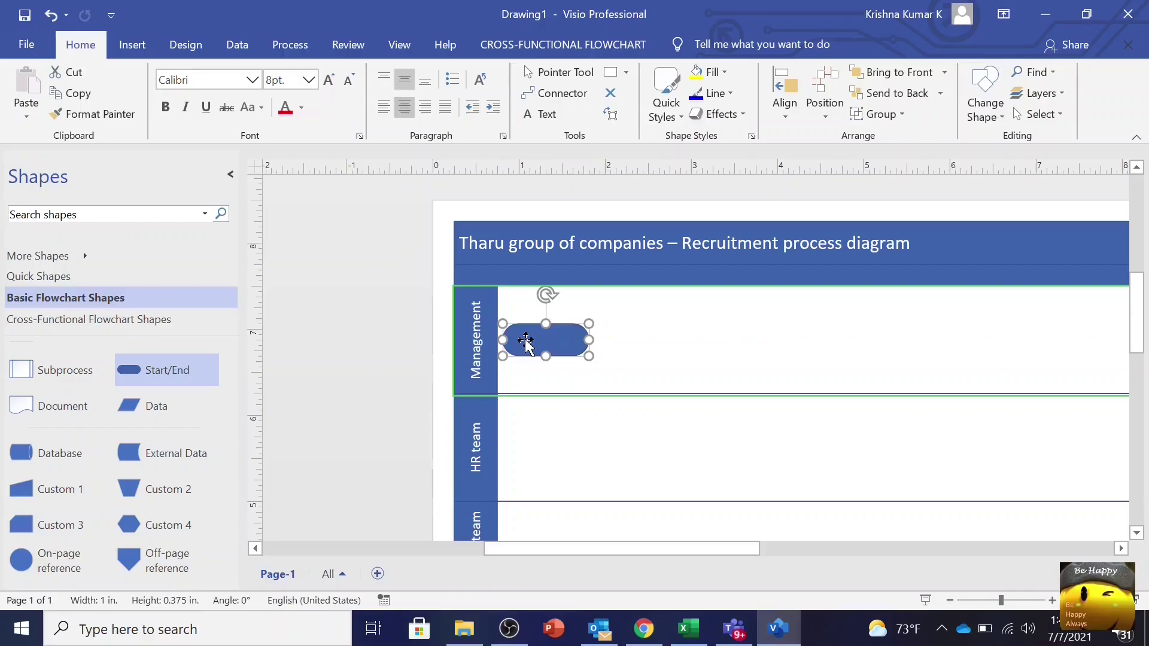
double_click(526, 341)
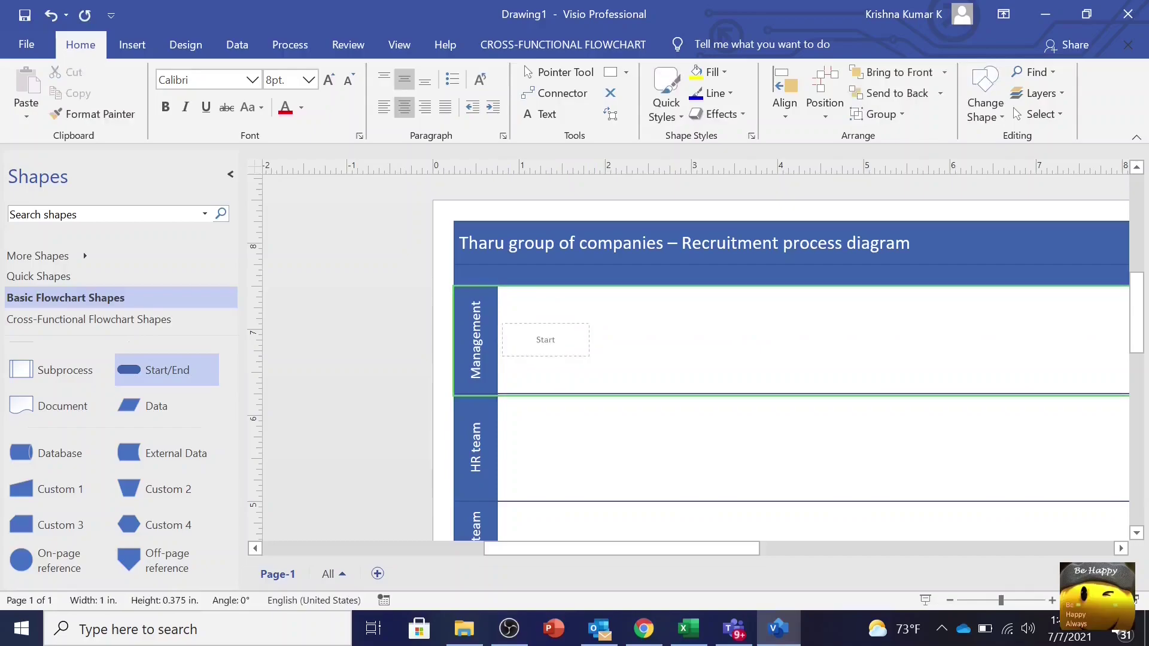
click(657, 380)
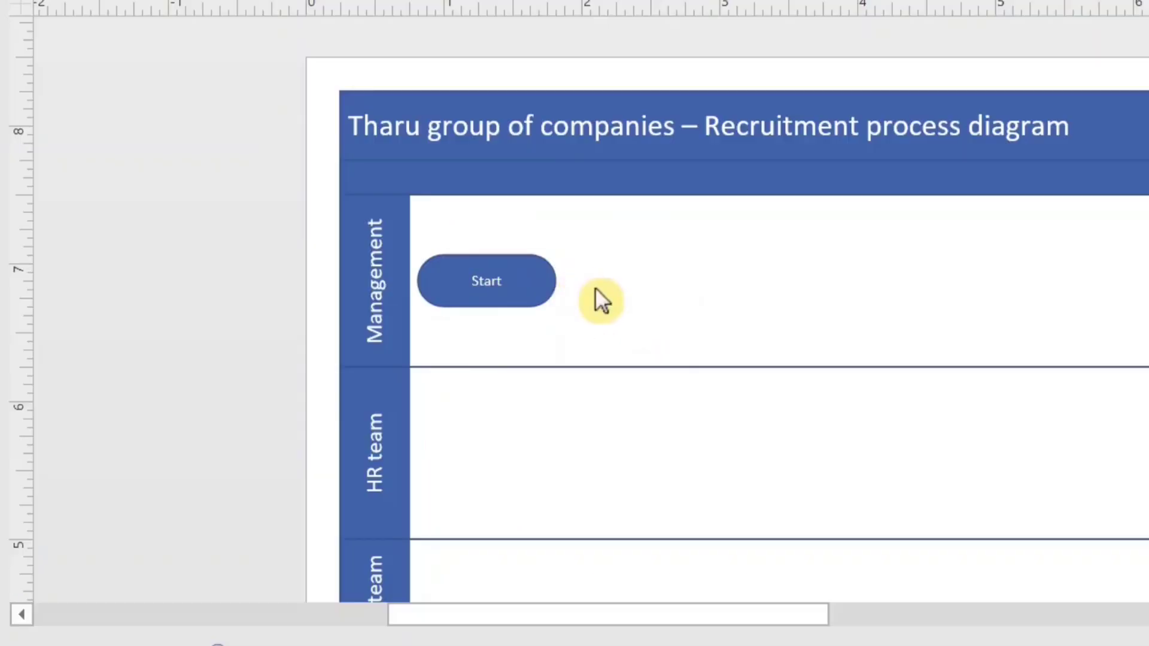
Add a connected Process shape after the Start shape in the Management lane and open its text for editing
mouse_move(602, 280)
click(637, 240)
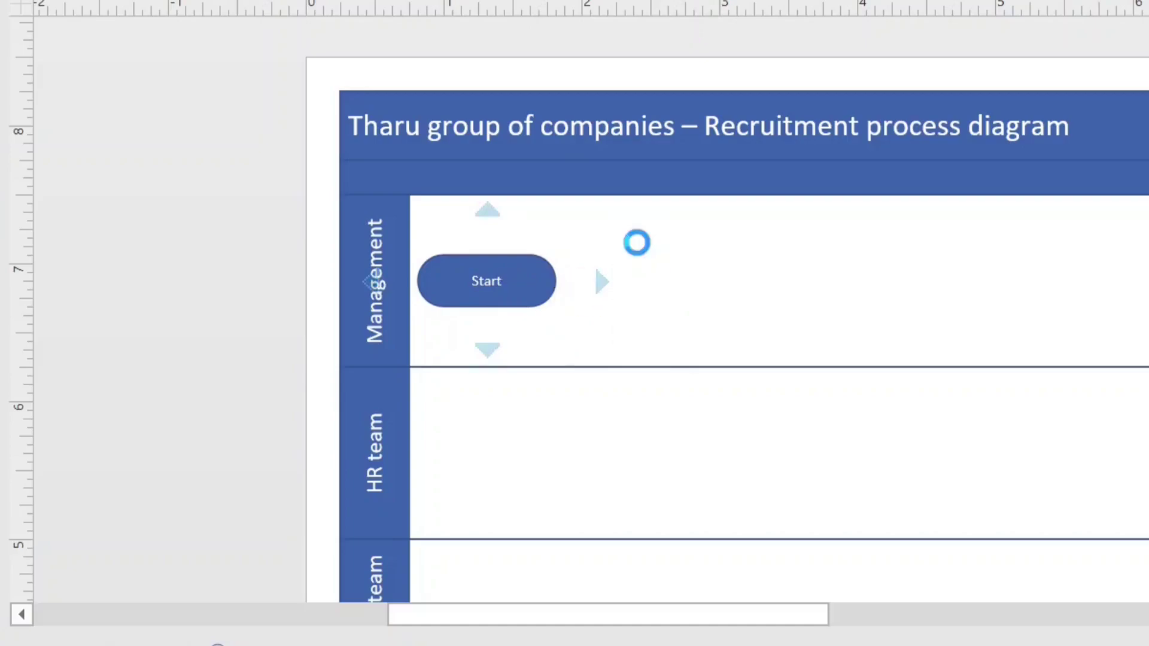
double_click(676, 275)
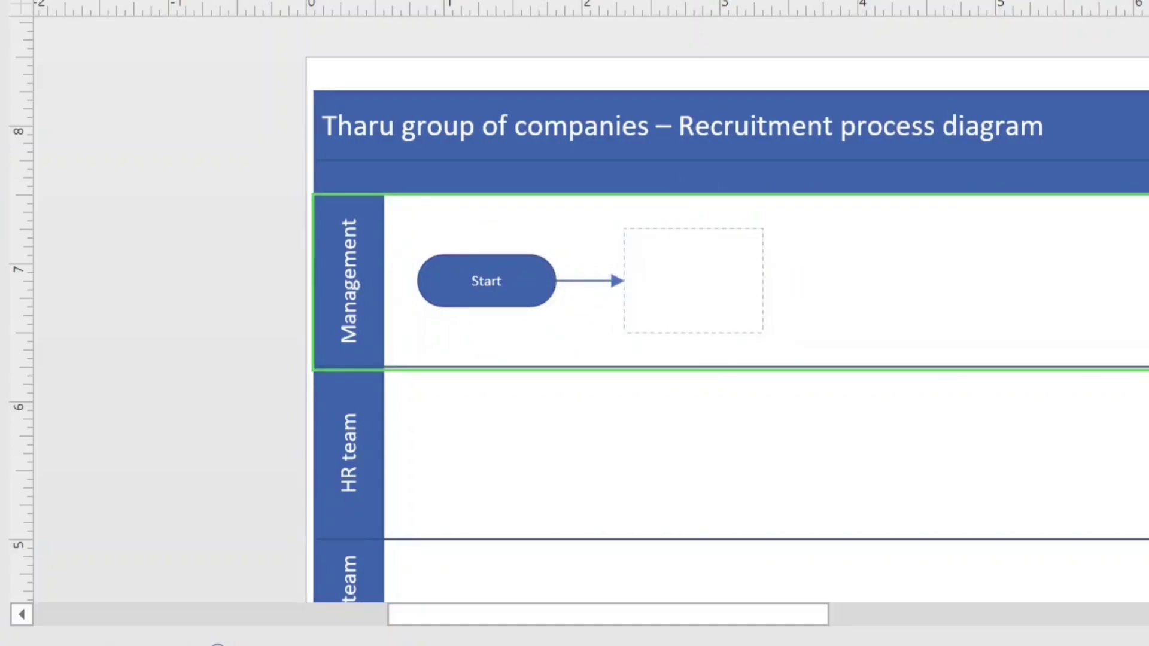